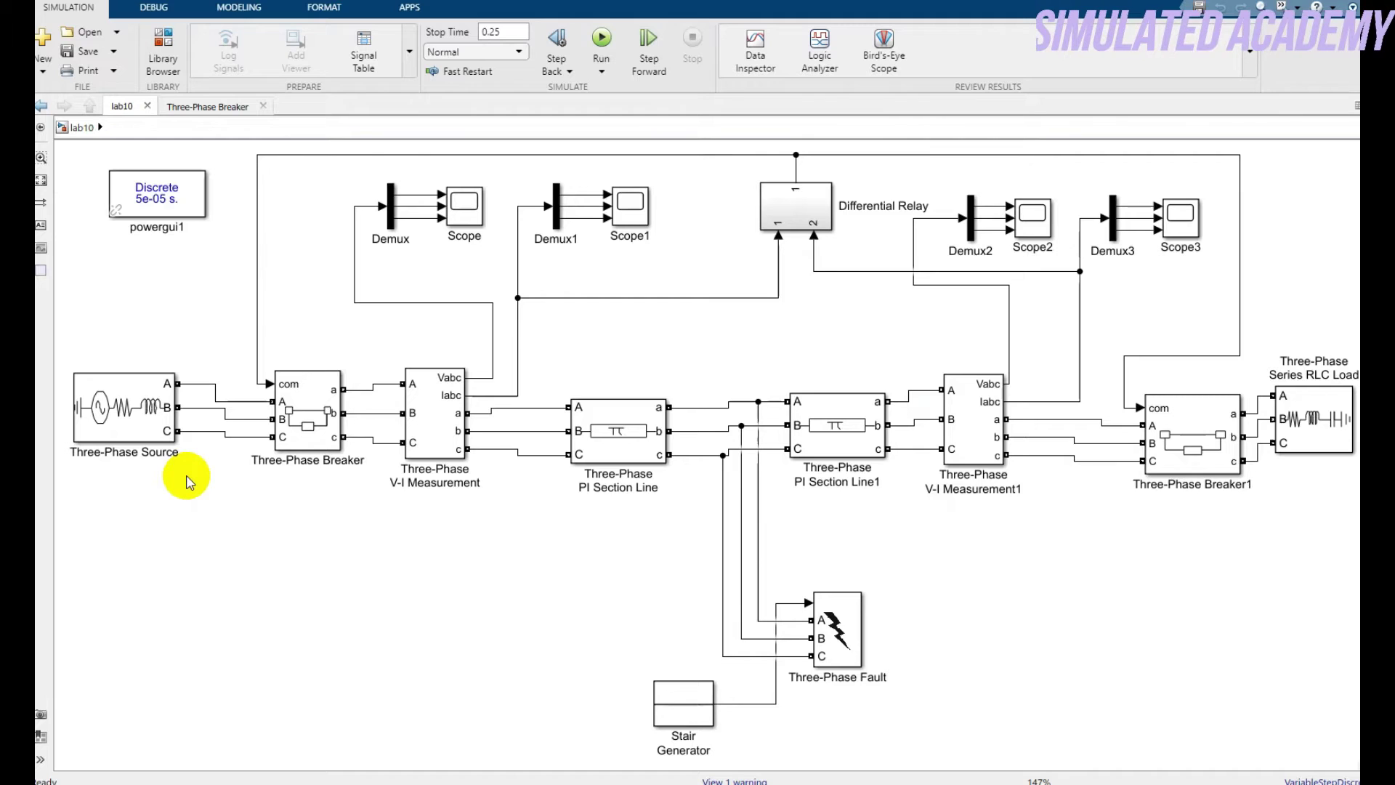
# Review the Three-Phase Source settings (25e3 V, 50 Hz, load flow) without changing them.
pyautogui.click(129, 421)
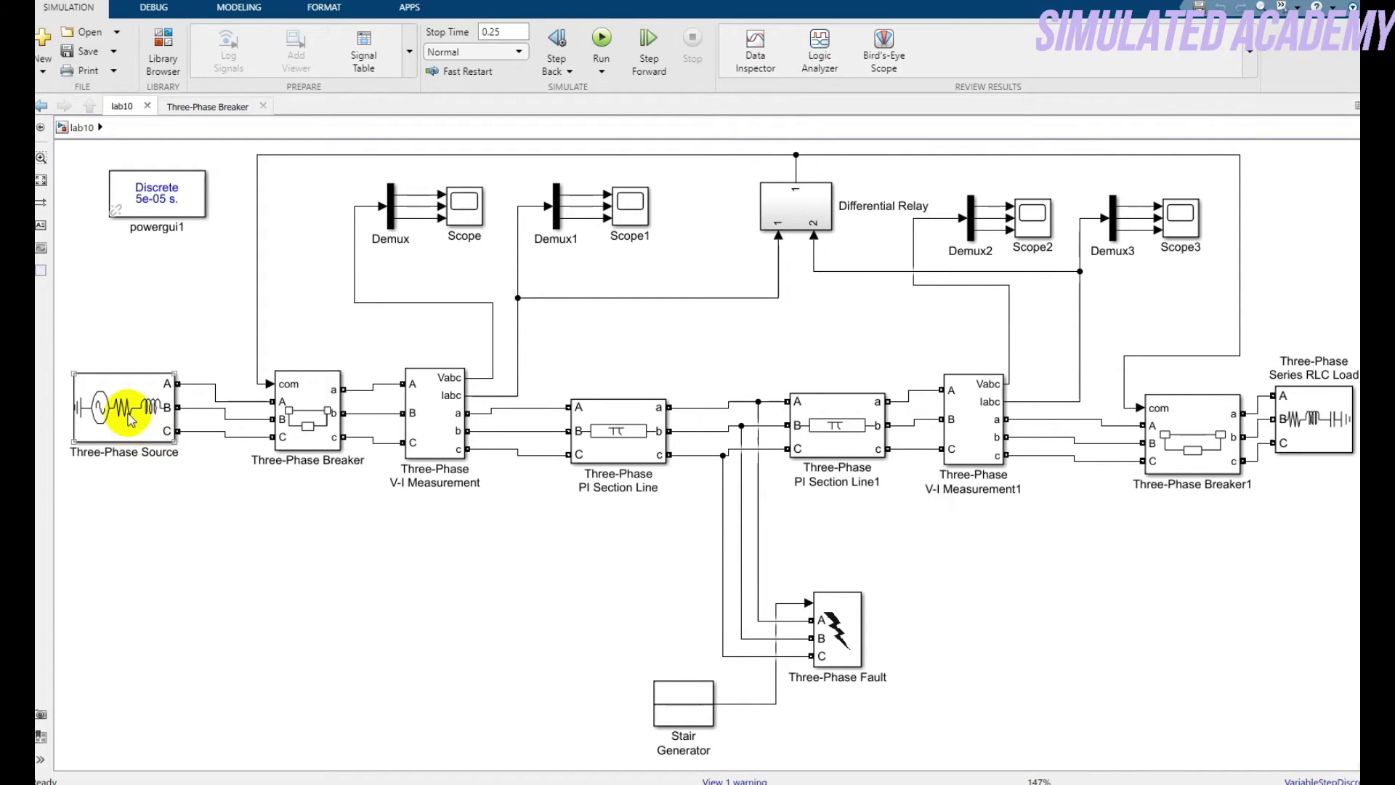
pyautogui.doubleClick(130, 421)
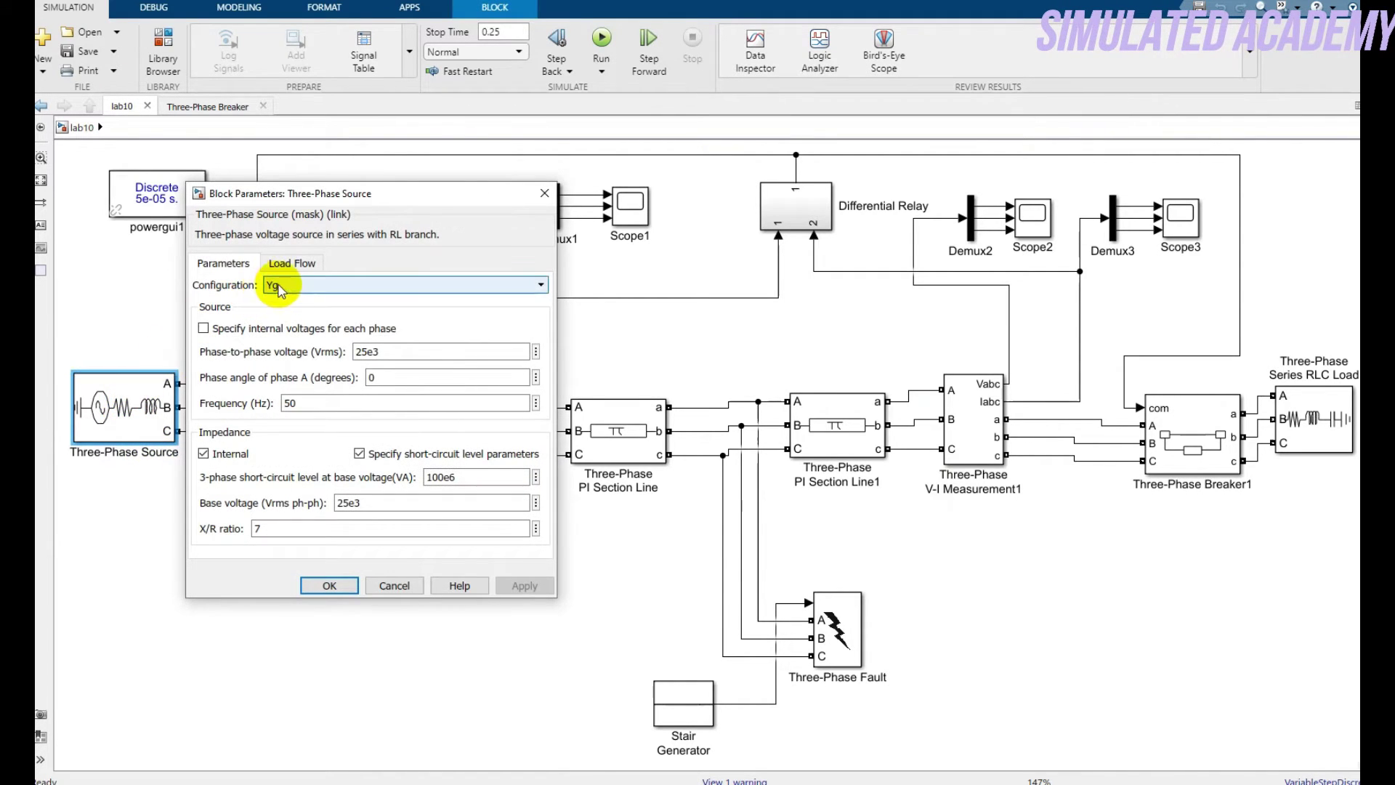
pyautogui.doubleClick(385, 351)
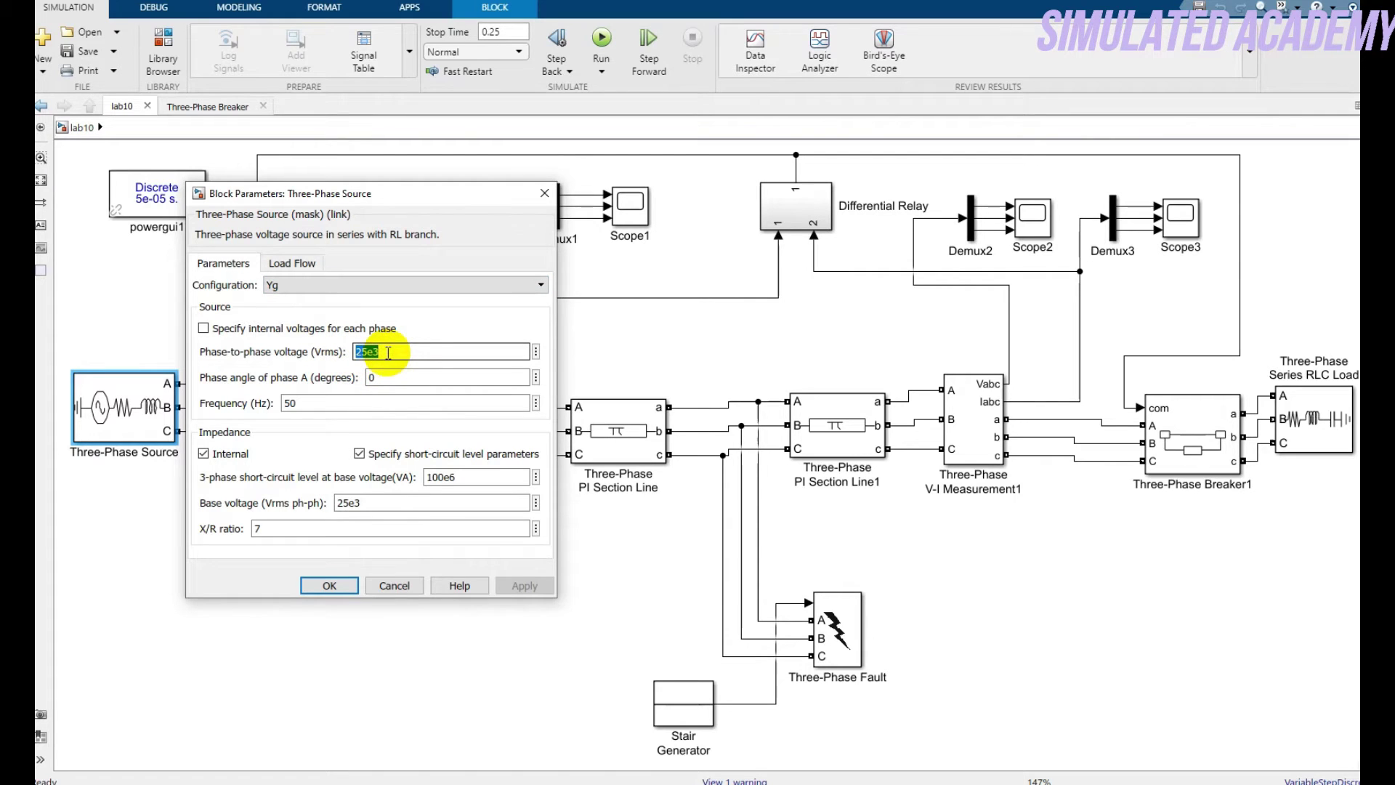
pyautogui.doubleClick(336, 404)
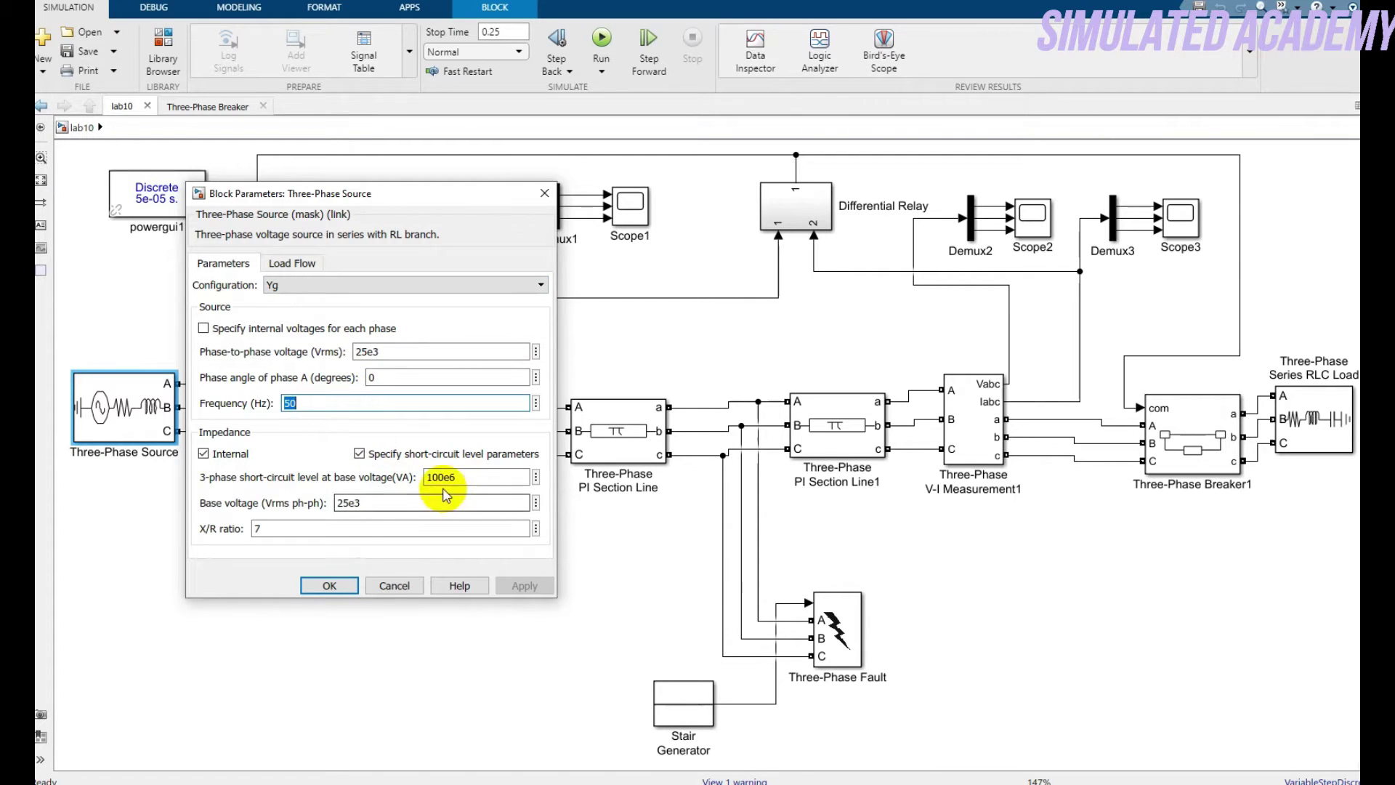
pyautogui.click(291, 263)
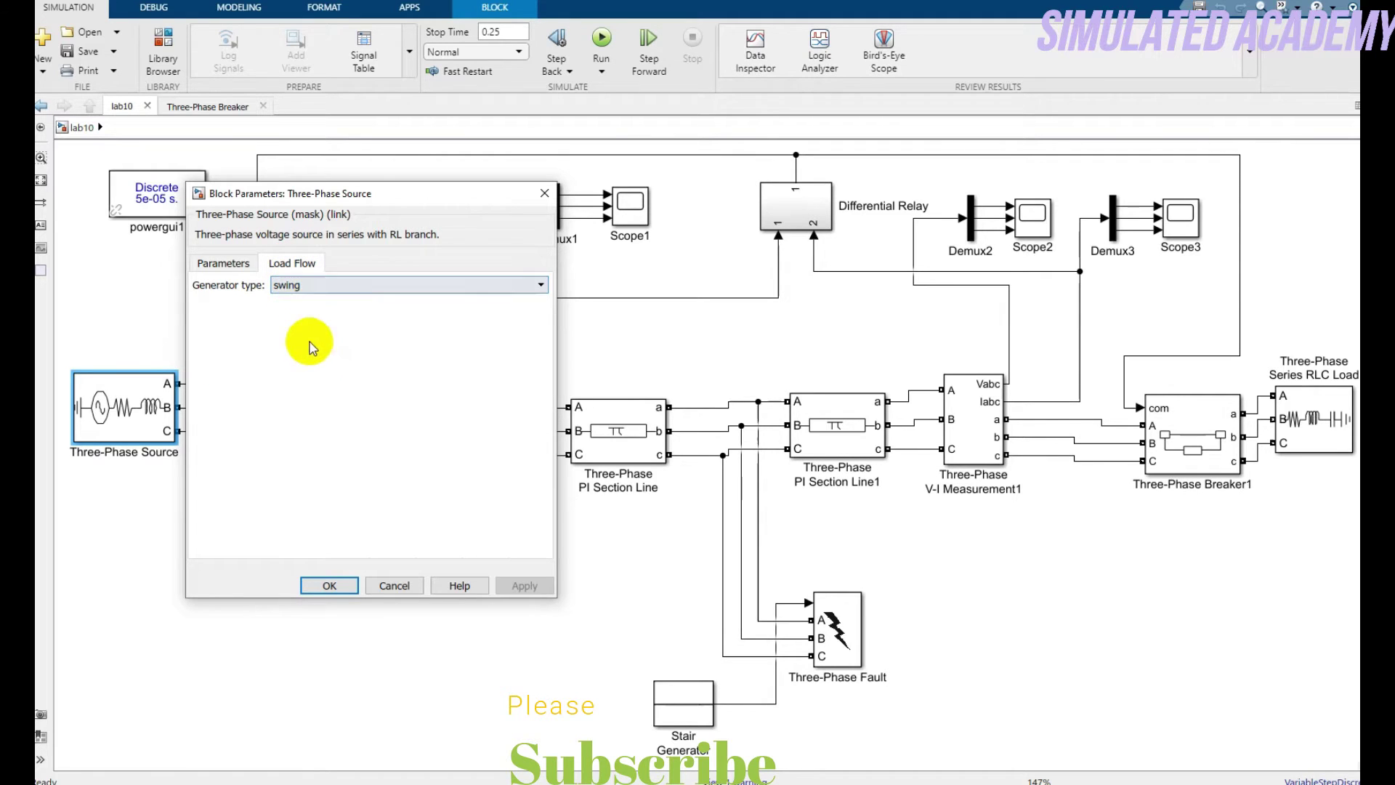
pyautogui.click(338, 592)
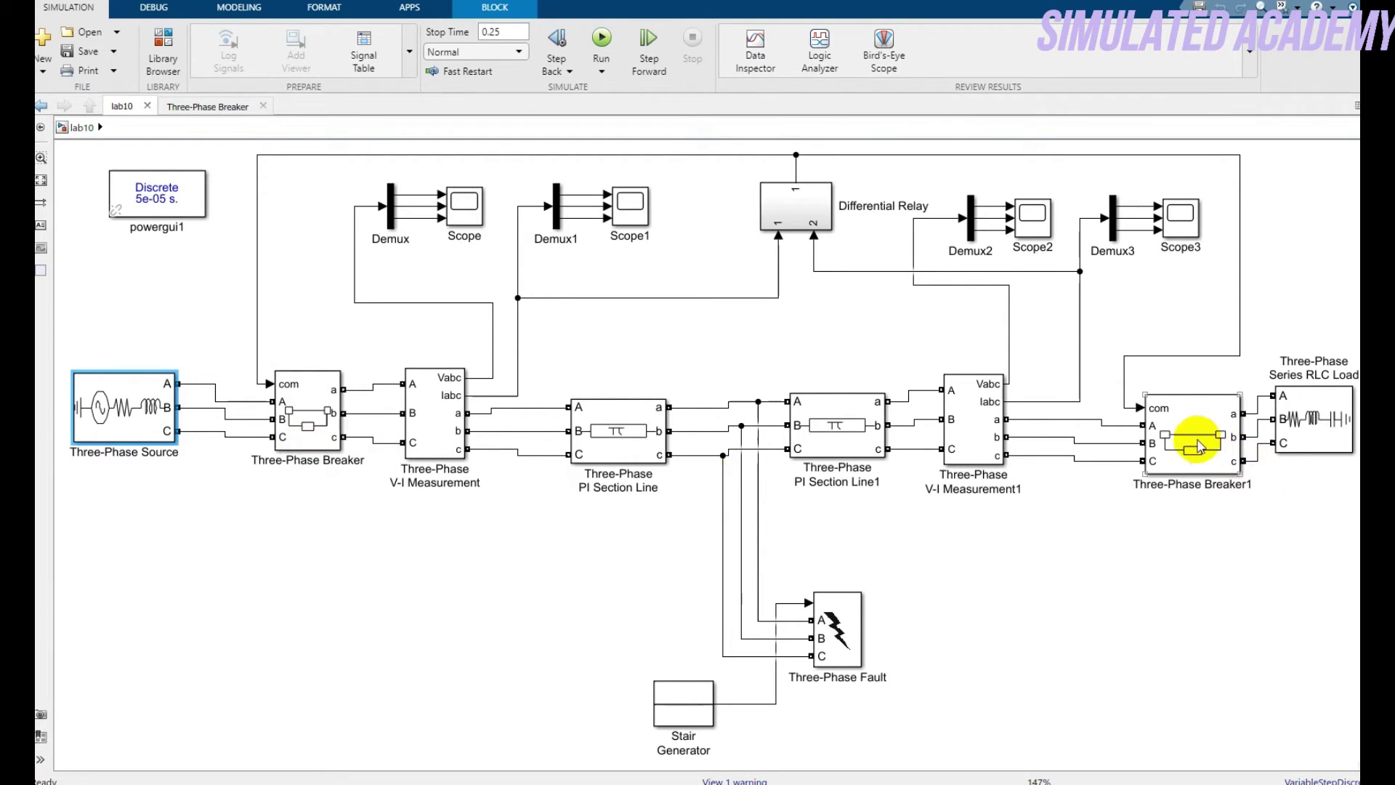
# Keep the Three-Phase Breaker's initial status as closed.
pyautogui.doubleClick(313, 406)
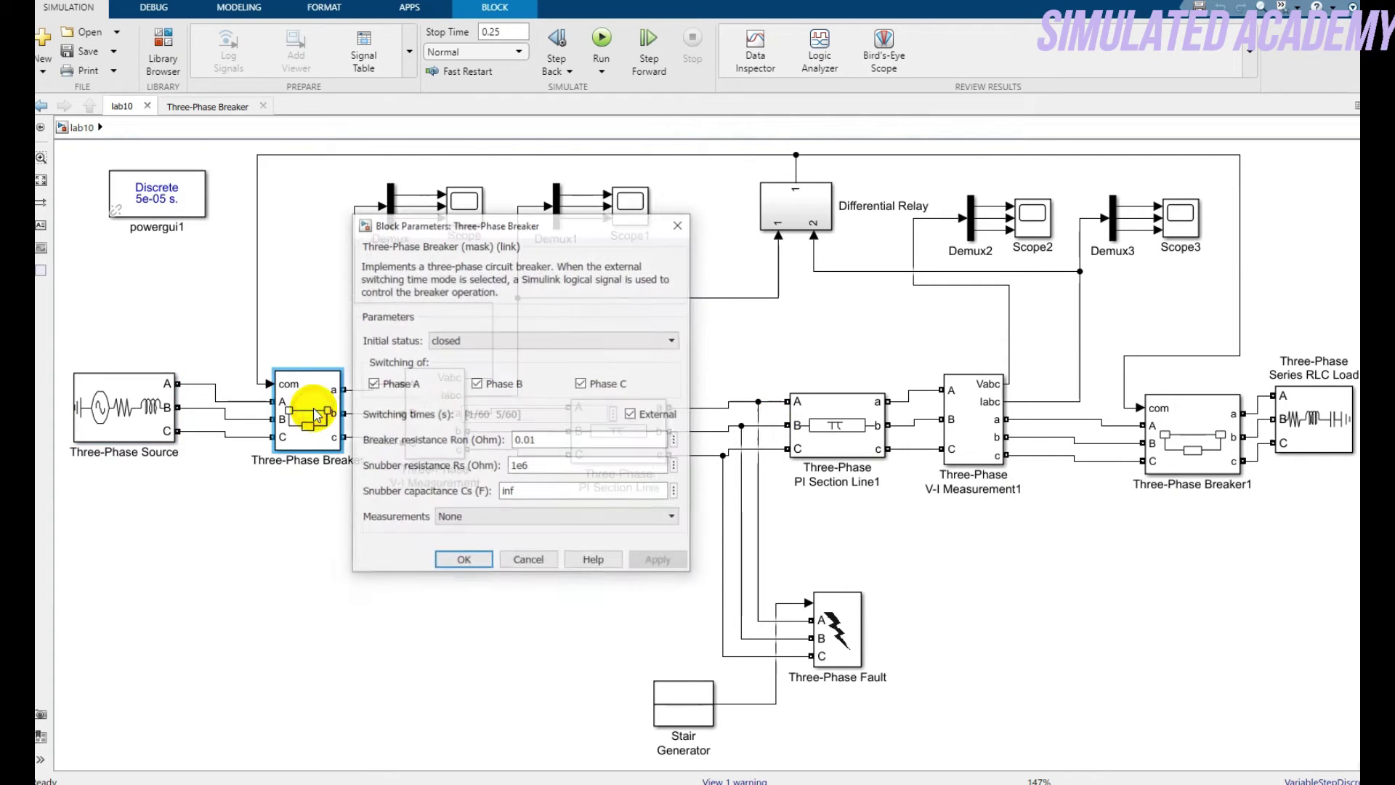
pyautogui.click(582, 343)
pyautogui.click(555, 358)
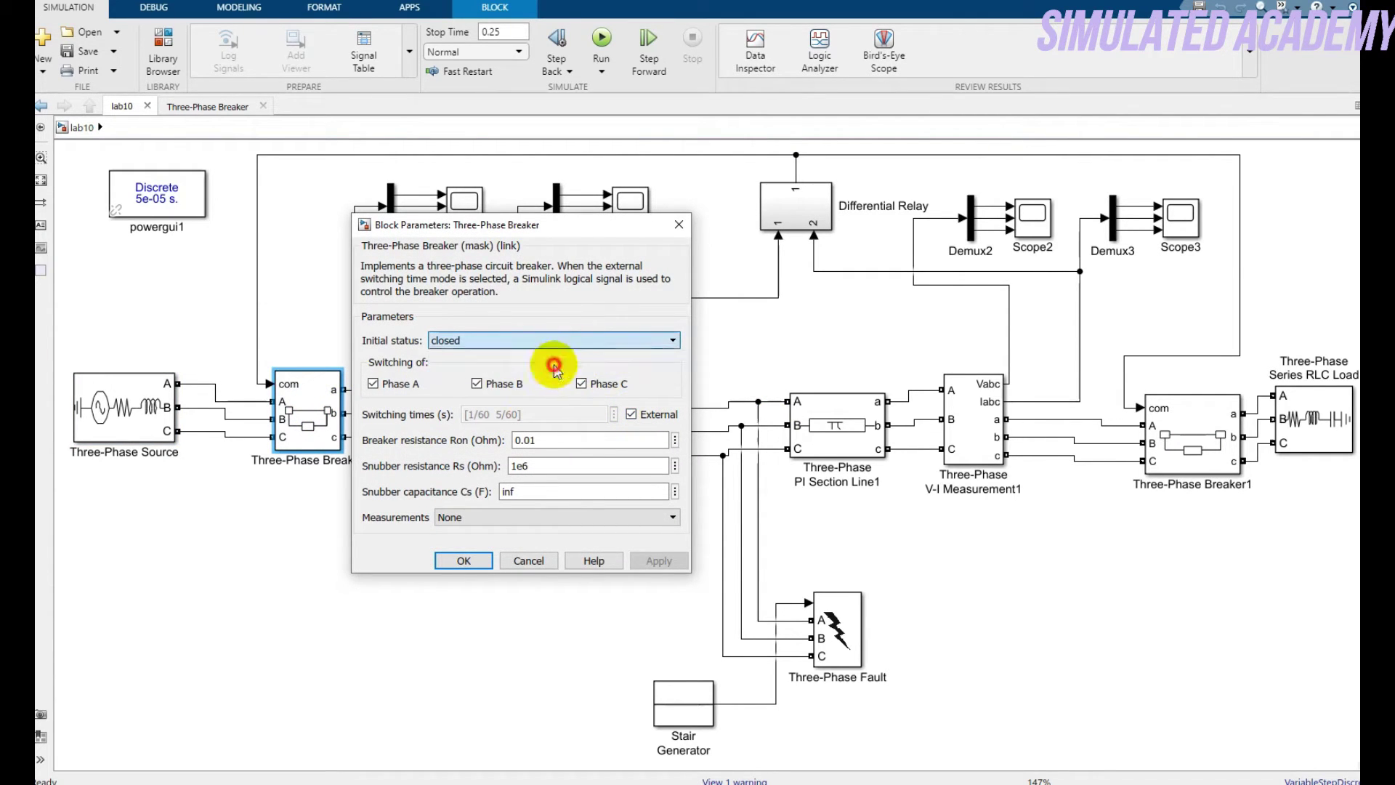
pyautogui.click(459, 560)
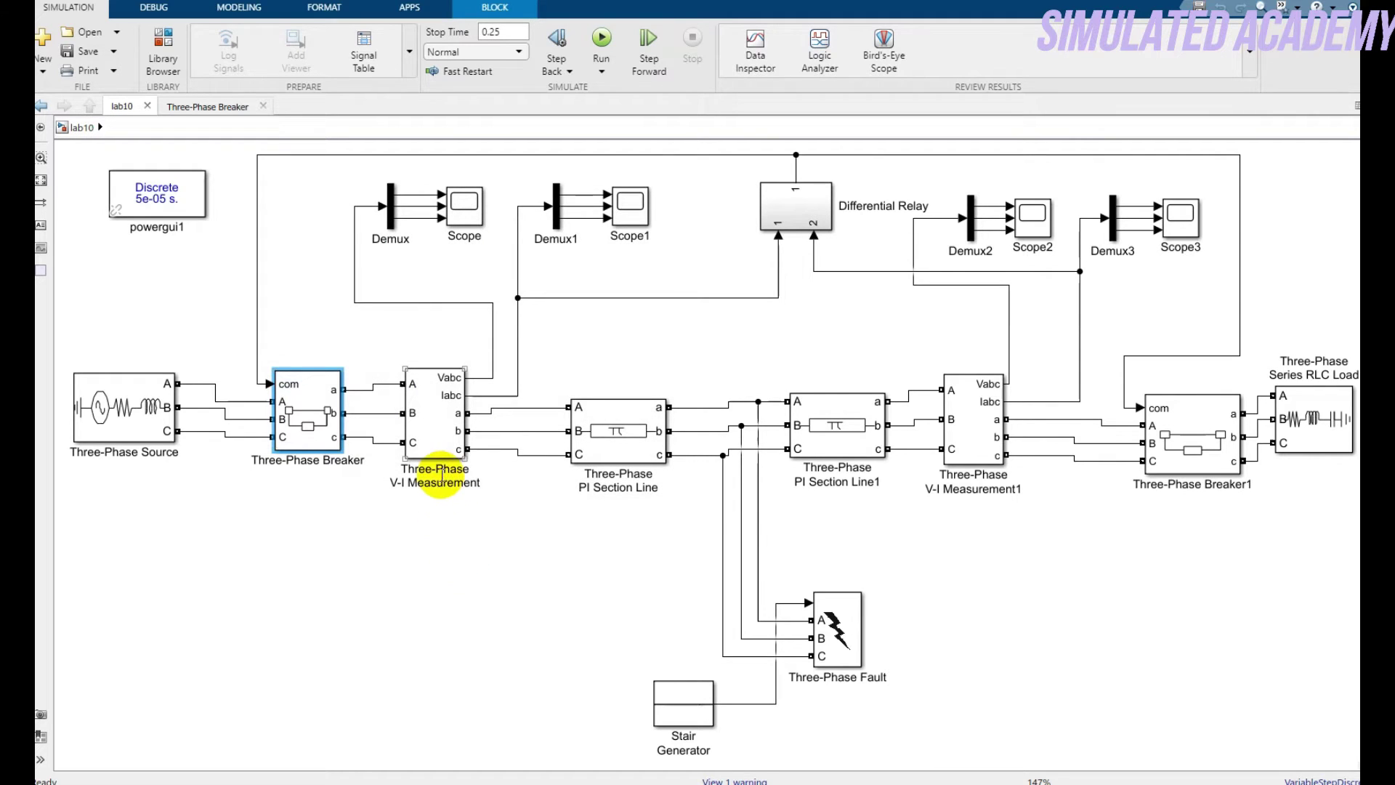
# Review the V-I Measurement and PI Section Line settings, noting the line's 50 Hz frequency.
pyautogui.doubleClick(423, 409)
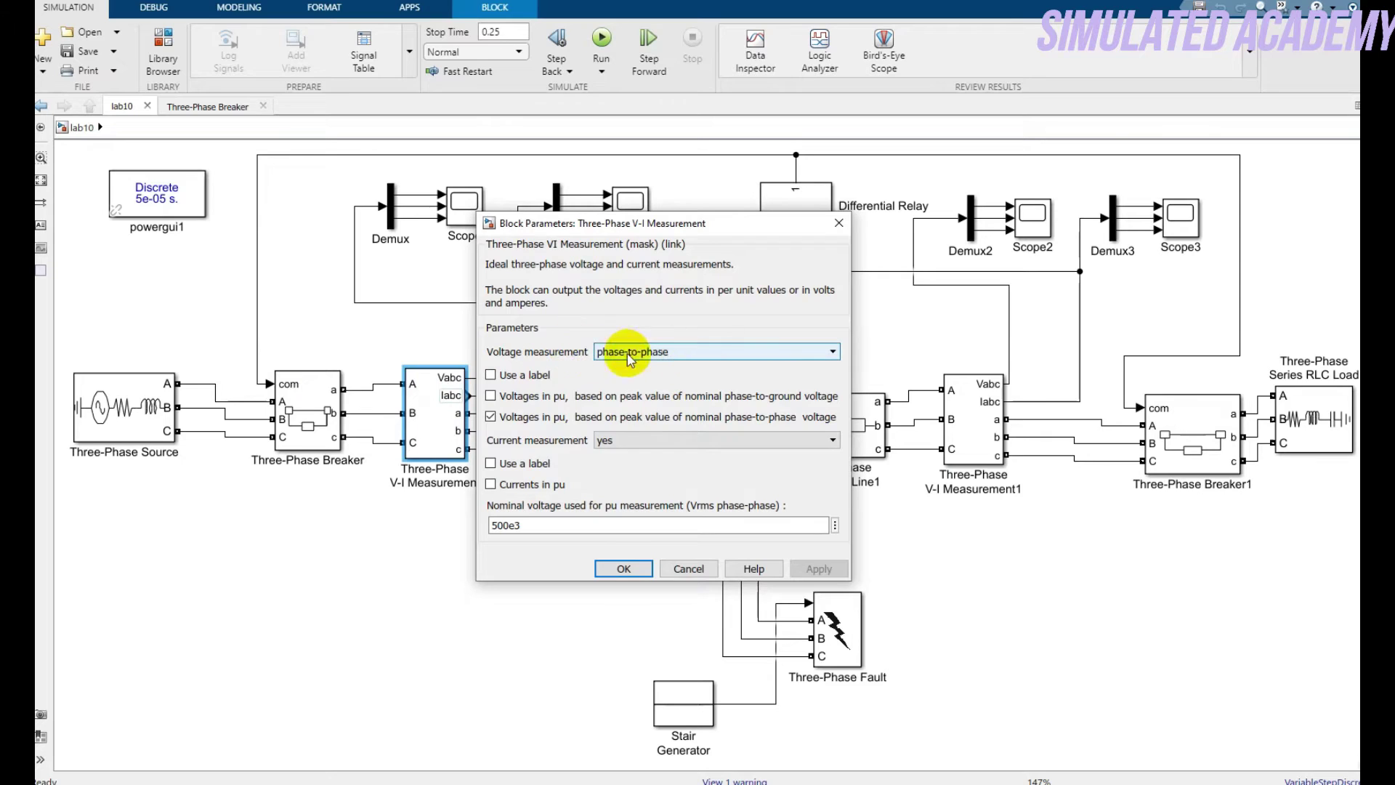
pyautogui.click(625, 569)
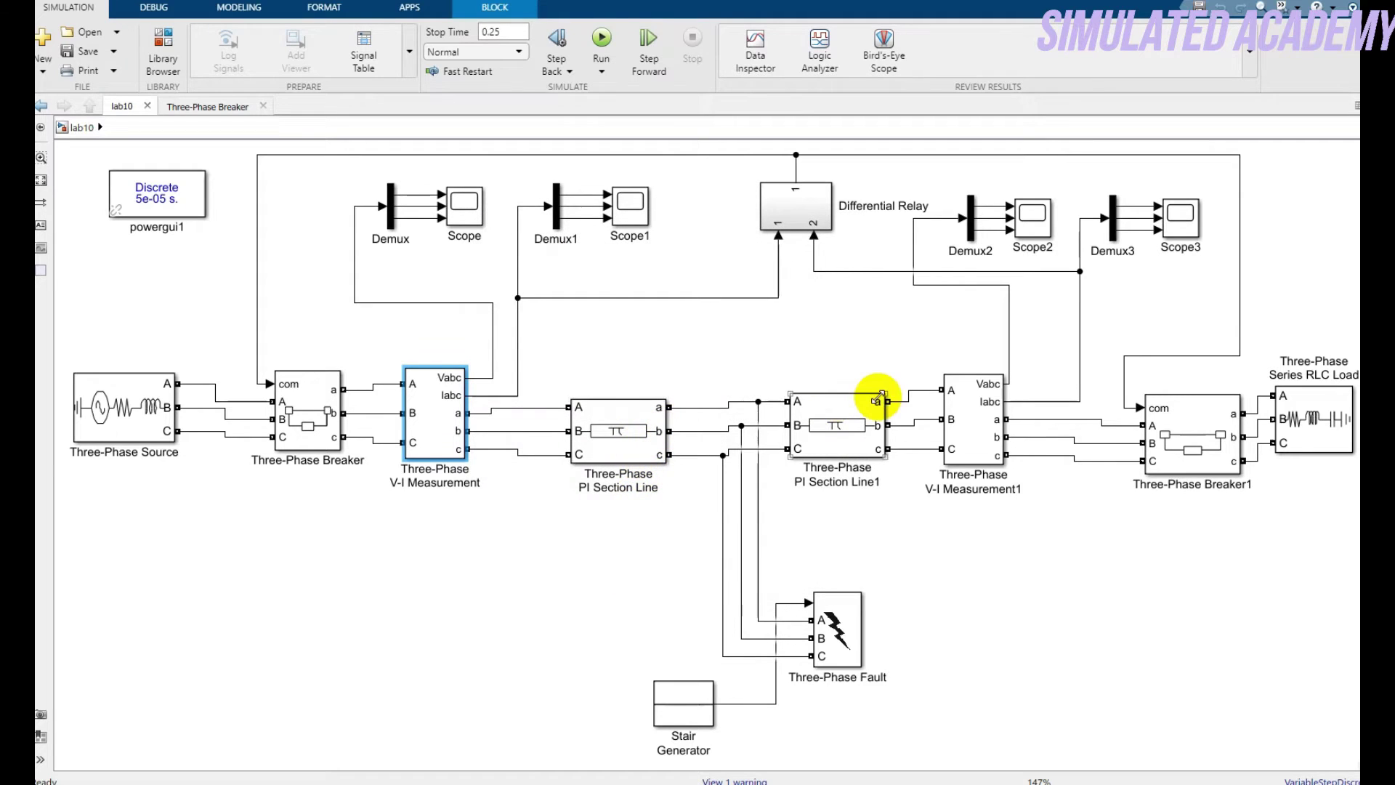
pyautogui.doubleClick(638, 430)
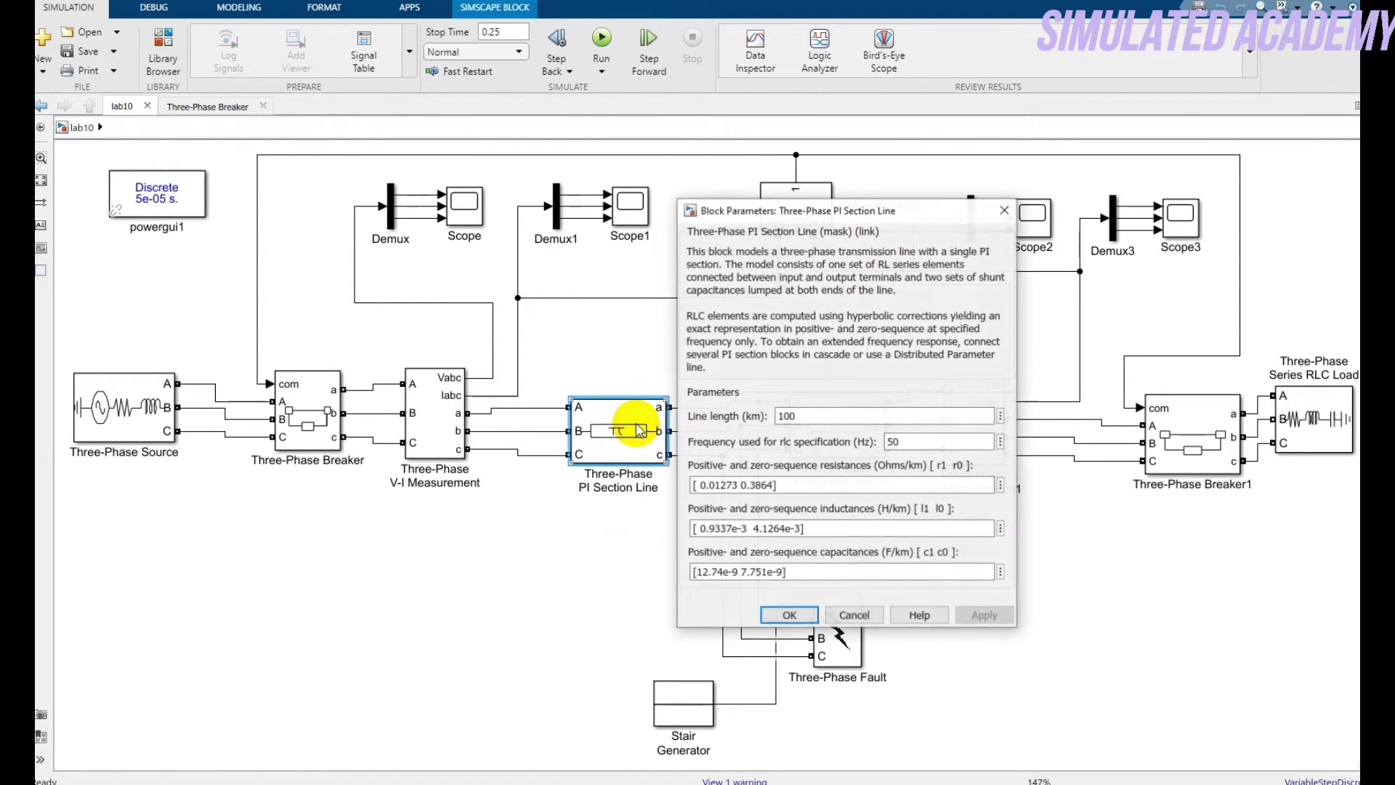
pyautogui.doubleClick(919, 439)
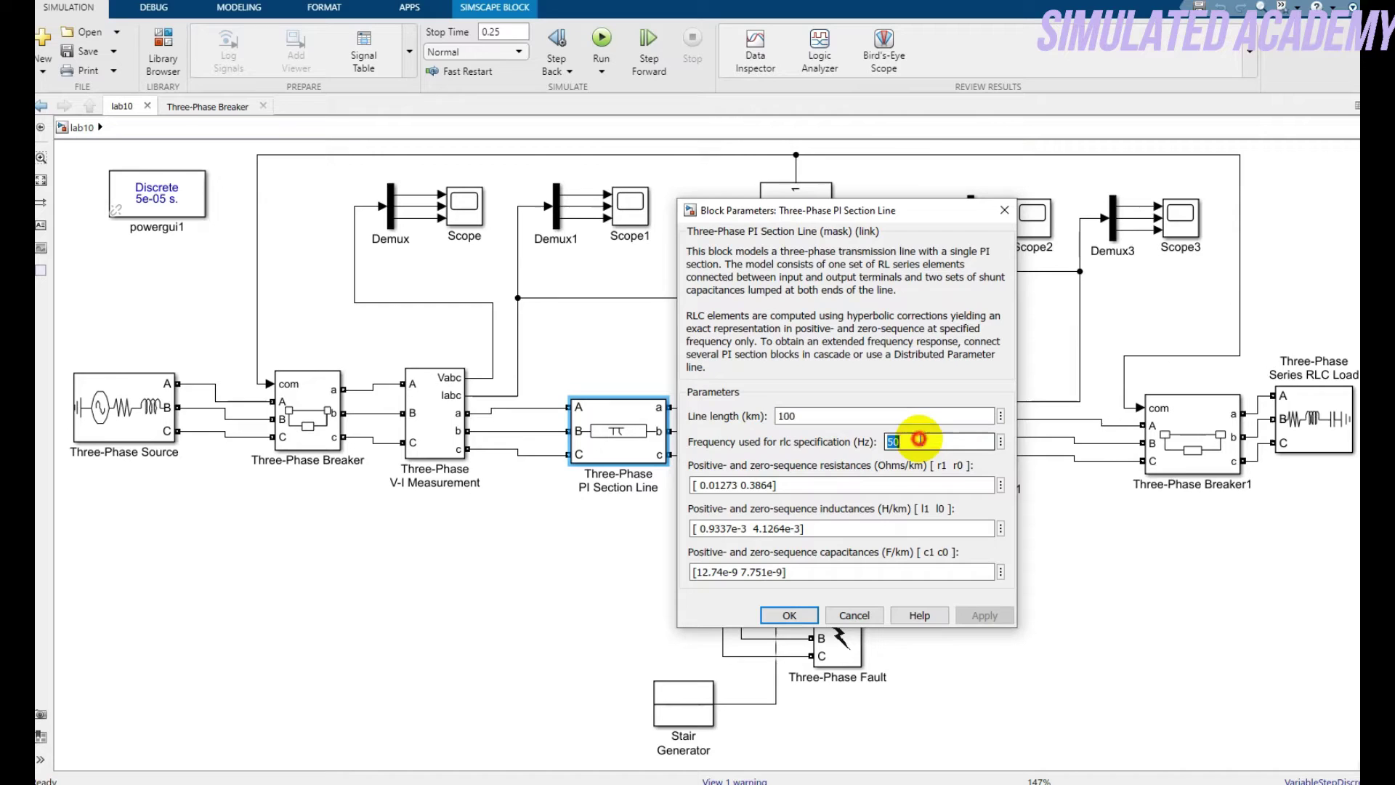
pyautogui.click(789, 616)
# Review and confirm the Three-Phase Fault block settings.
pyautogui.click(572, 614)
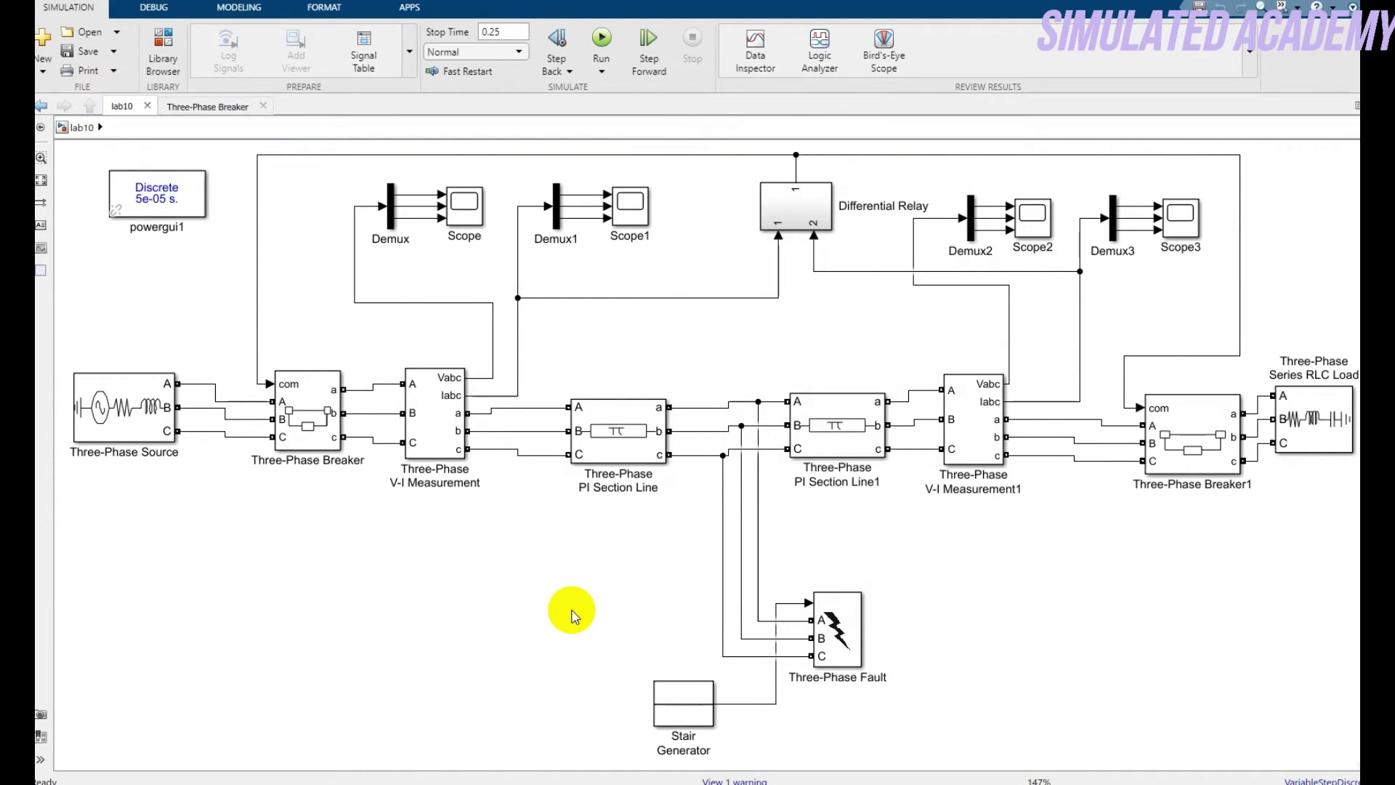
pyautogui.click(835, 639)
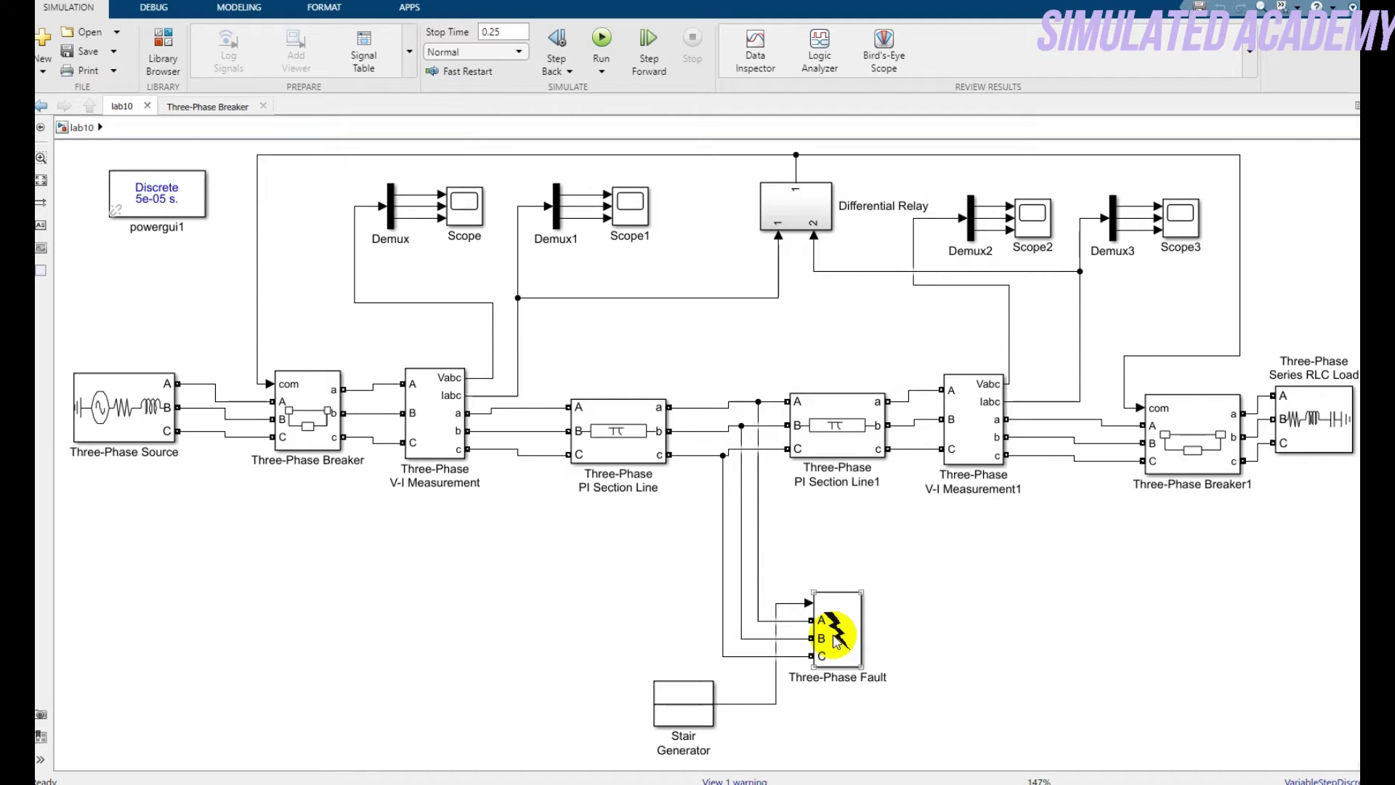
pyautogui.doubleClick(842, 642)
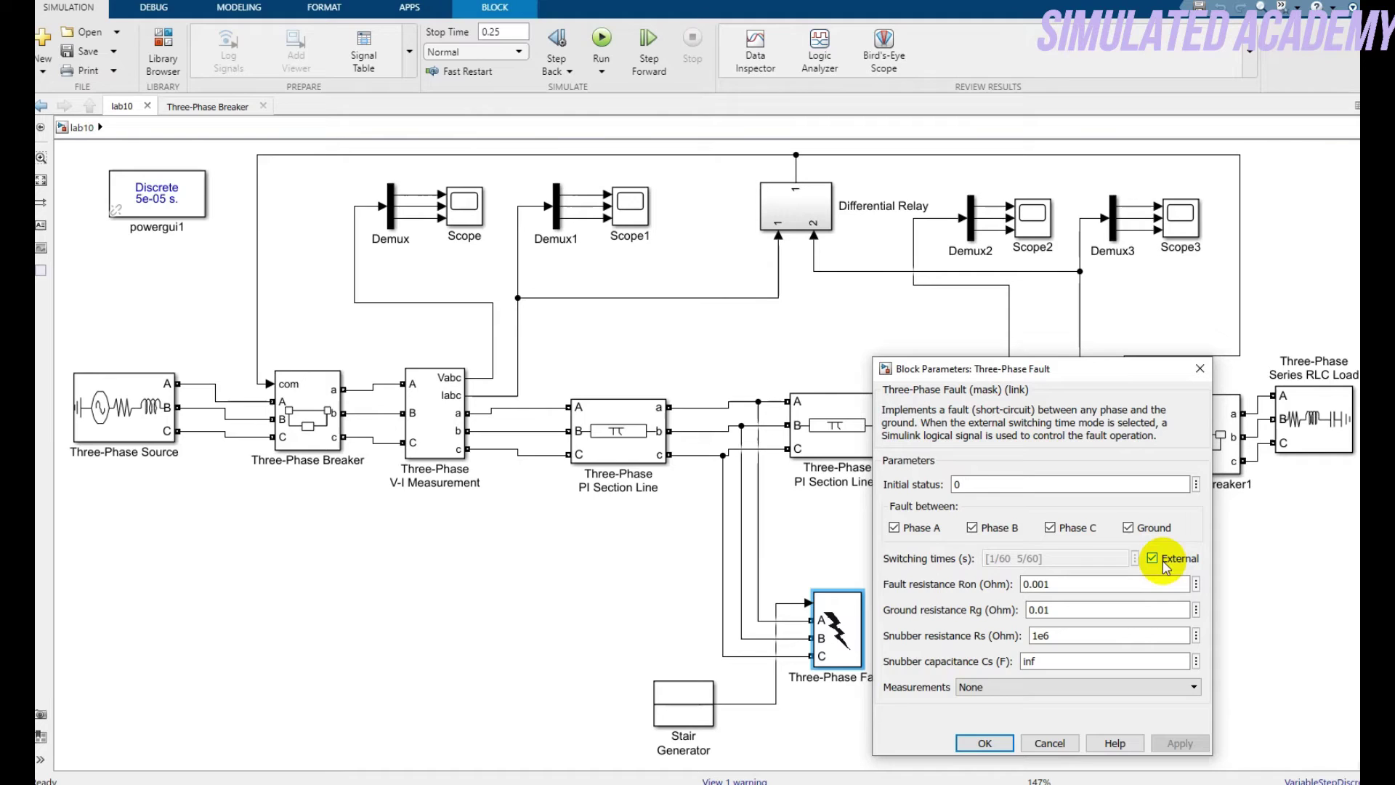
pyautogui.click(997, 744)
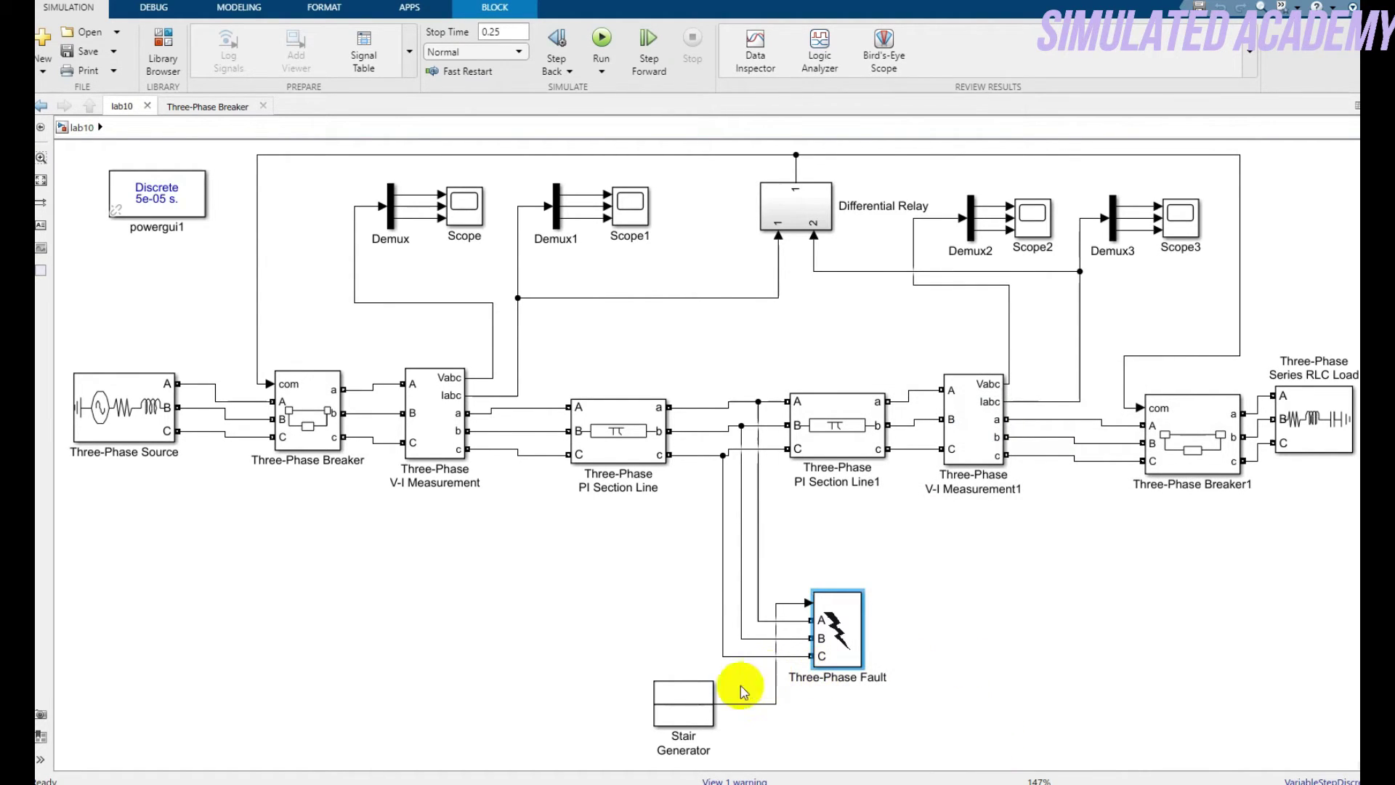
# Move the Stair Generator beside the fault block and check its Time and Amplitude values.
pyautogui.moveTo(682, 712); pyautogui.dragTo(618, 613)
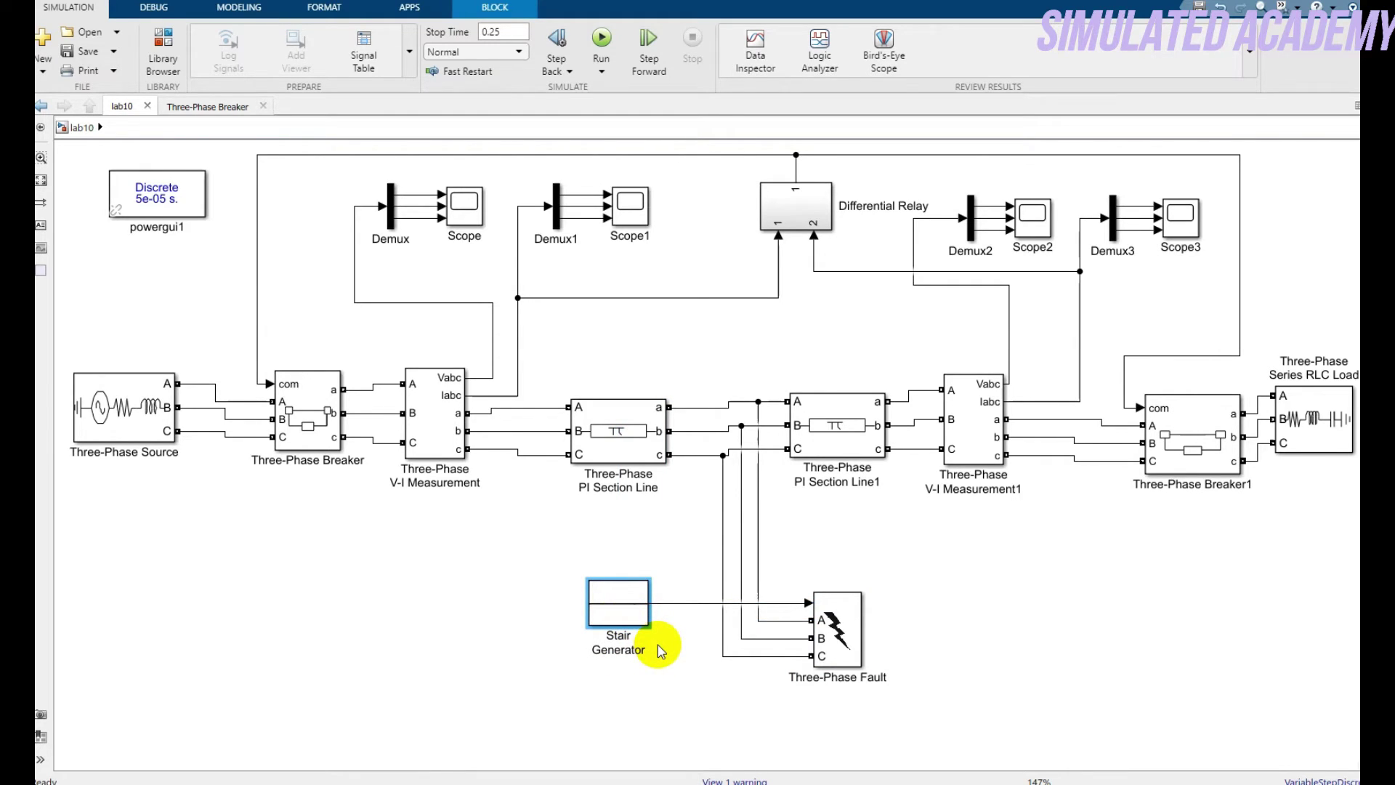
pyautogui.doubleClick(621, 614)
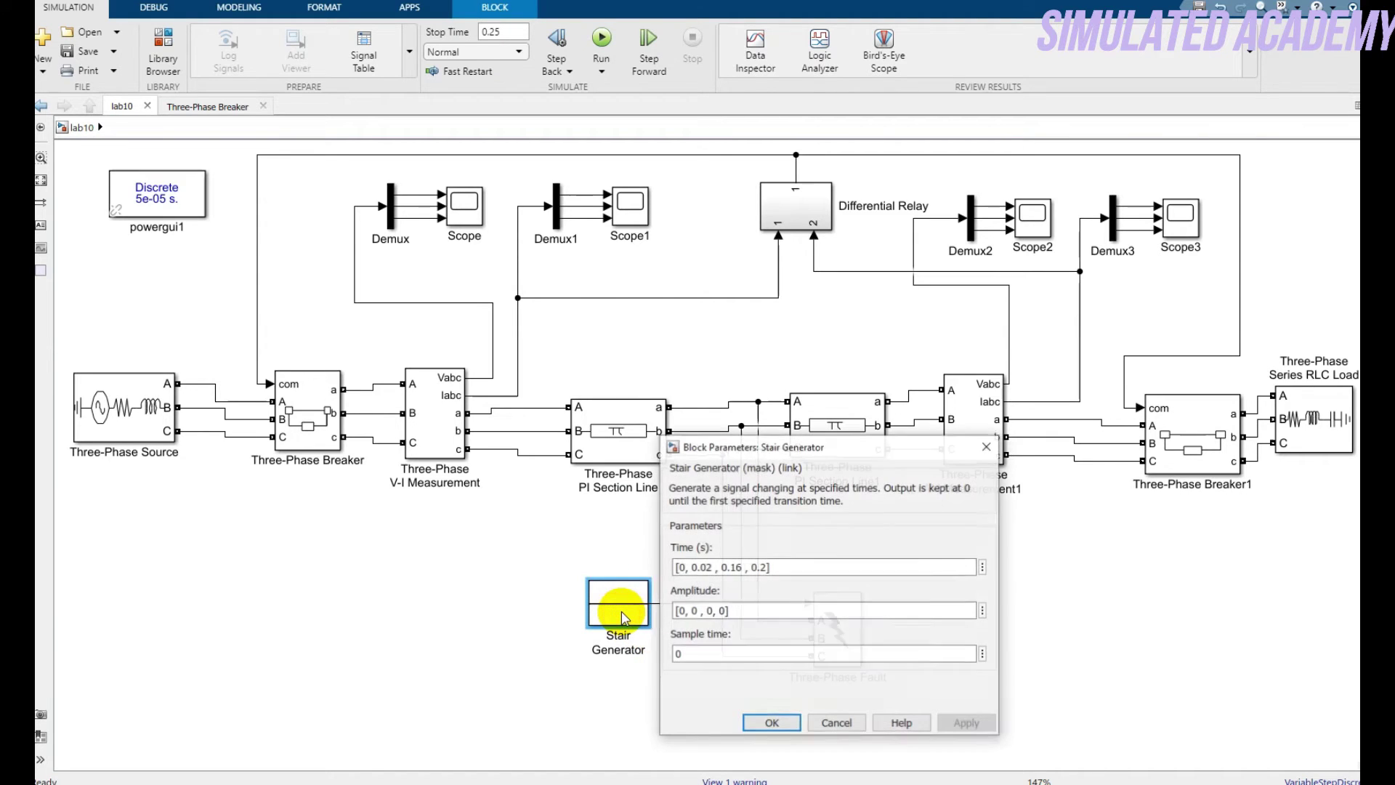
pyautogui.tripleClick(707, 568)
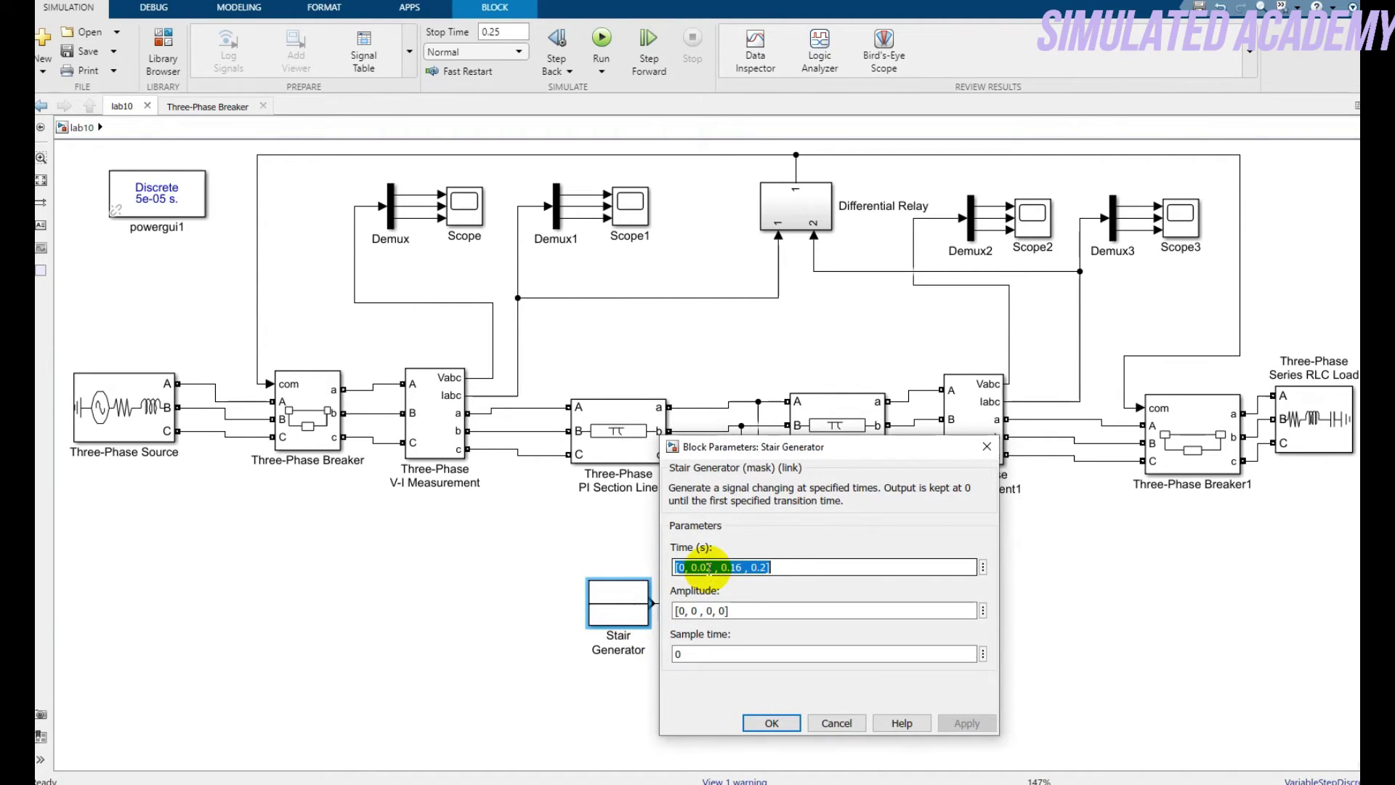
pyautogui.tripleClick(730, 611)
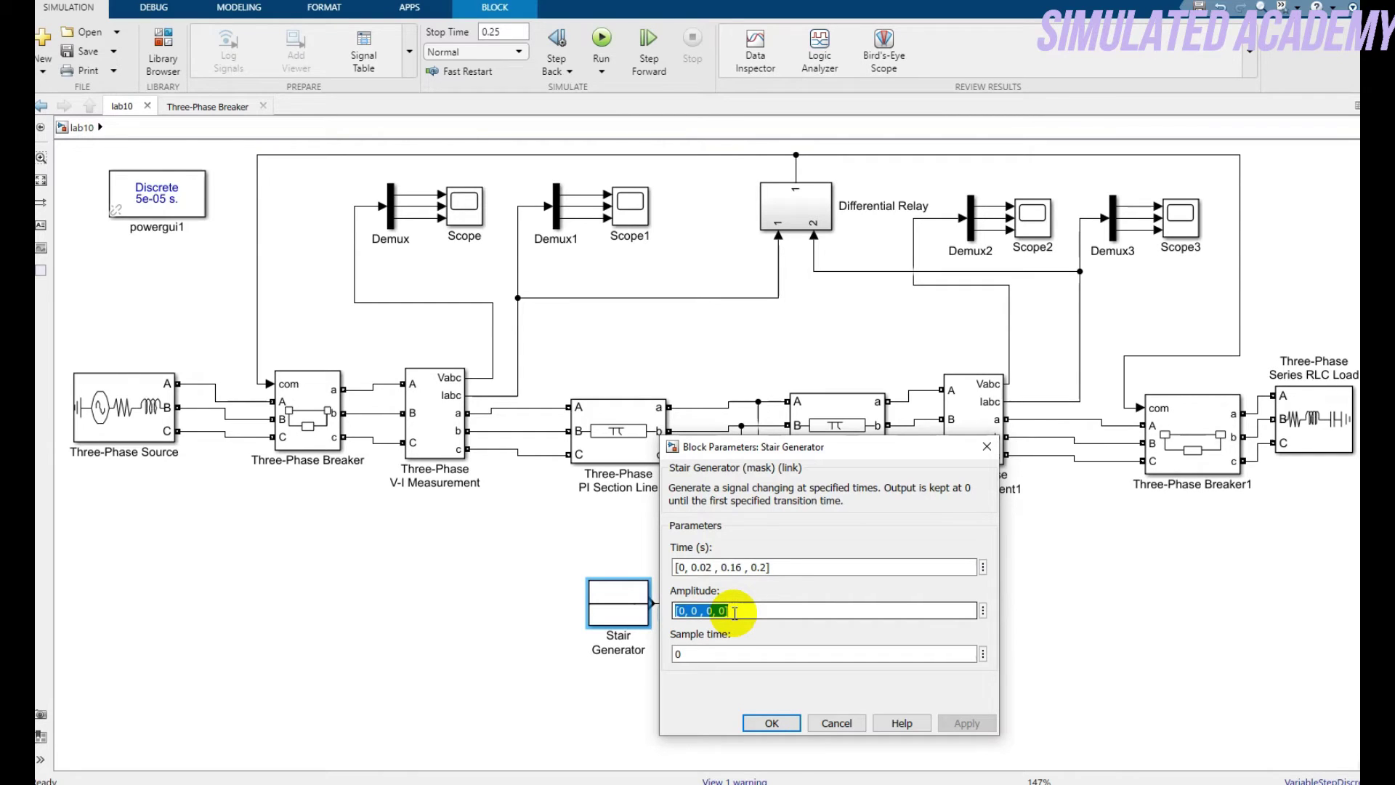
pyautogui.click(772, 723)
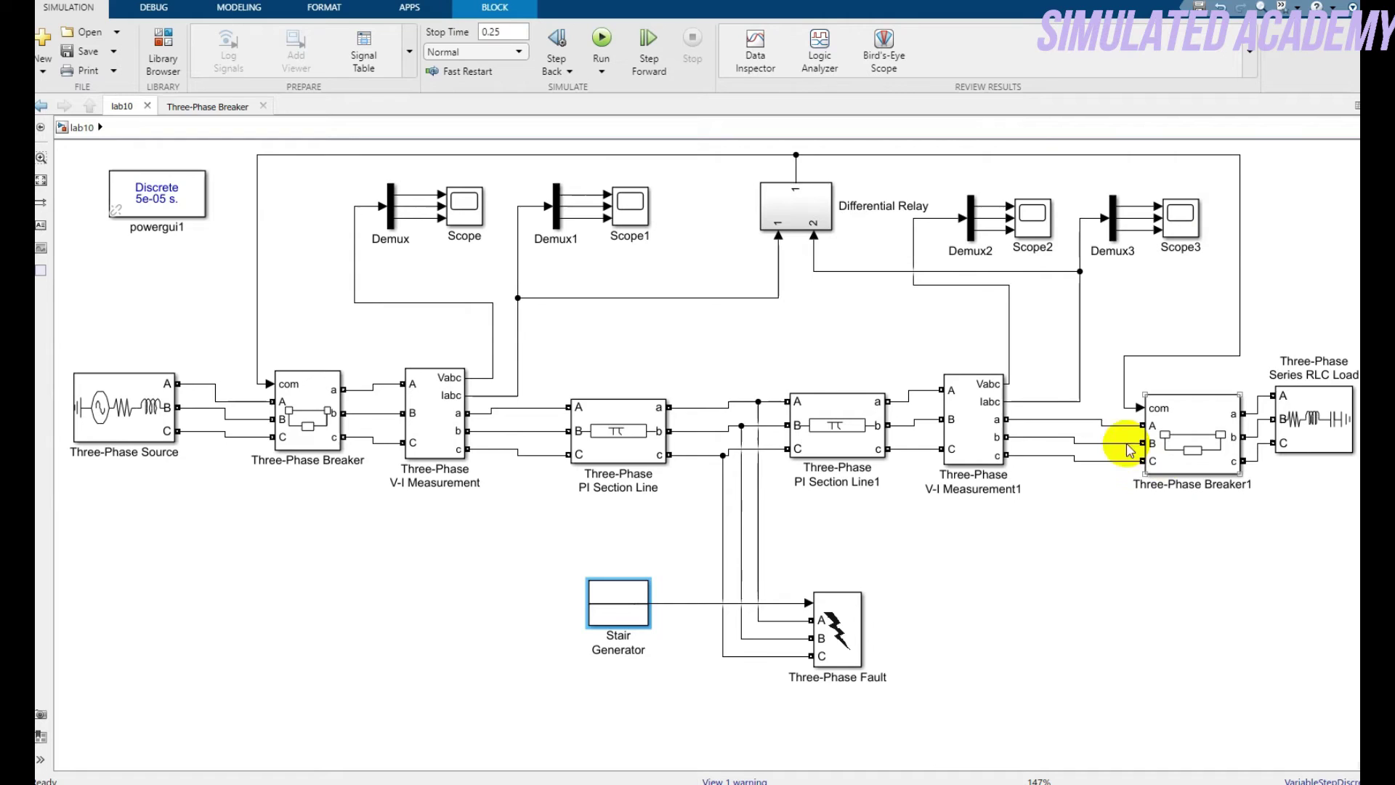
# Inside the Differential Relay, identify the threshold 2, SR flip-flops, absolute-value and comparison blocks.
pyautogui.doubleClick(794, 207)
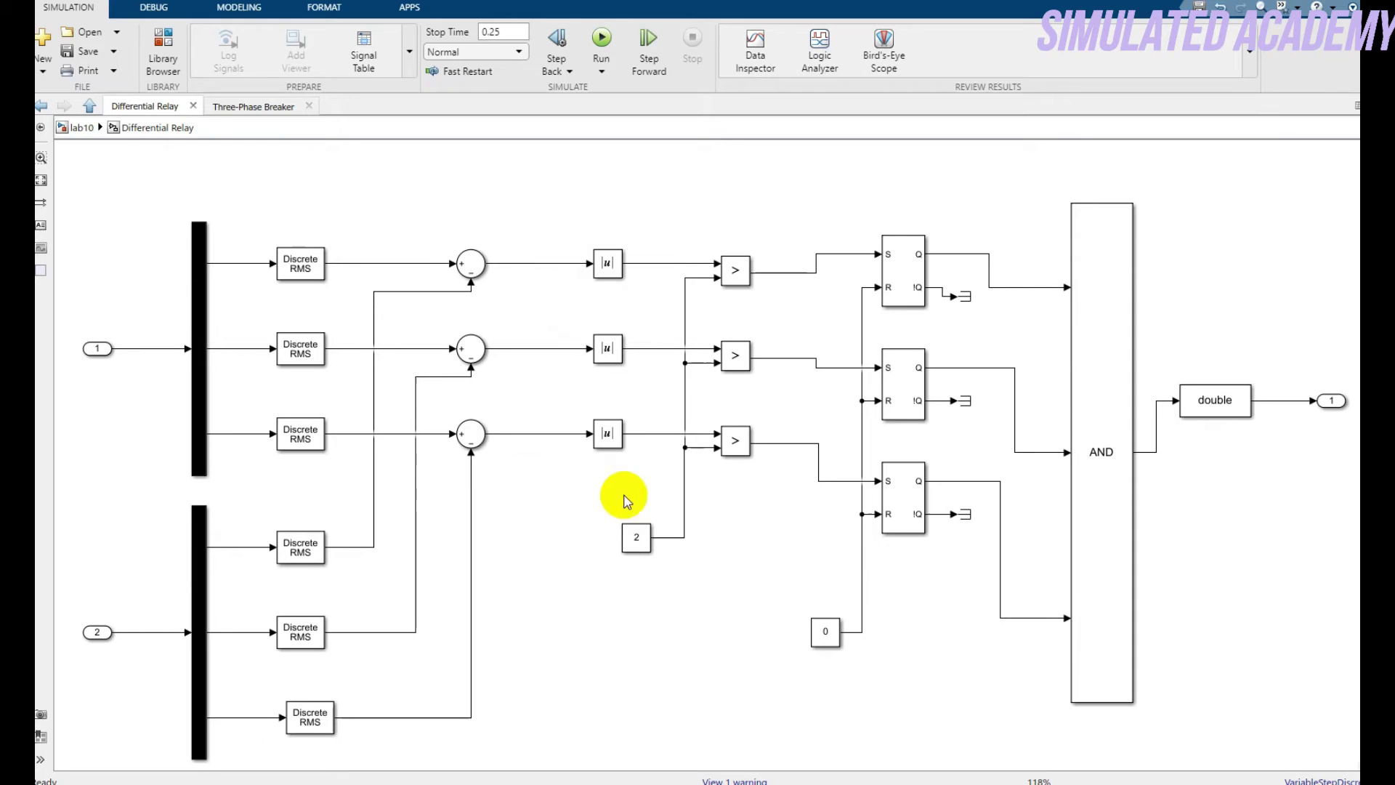
pyautogui.click(639, 537)
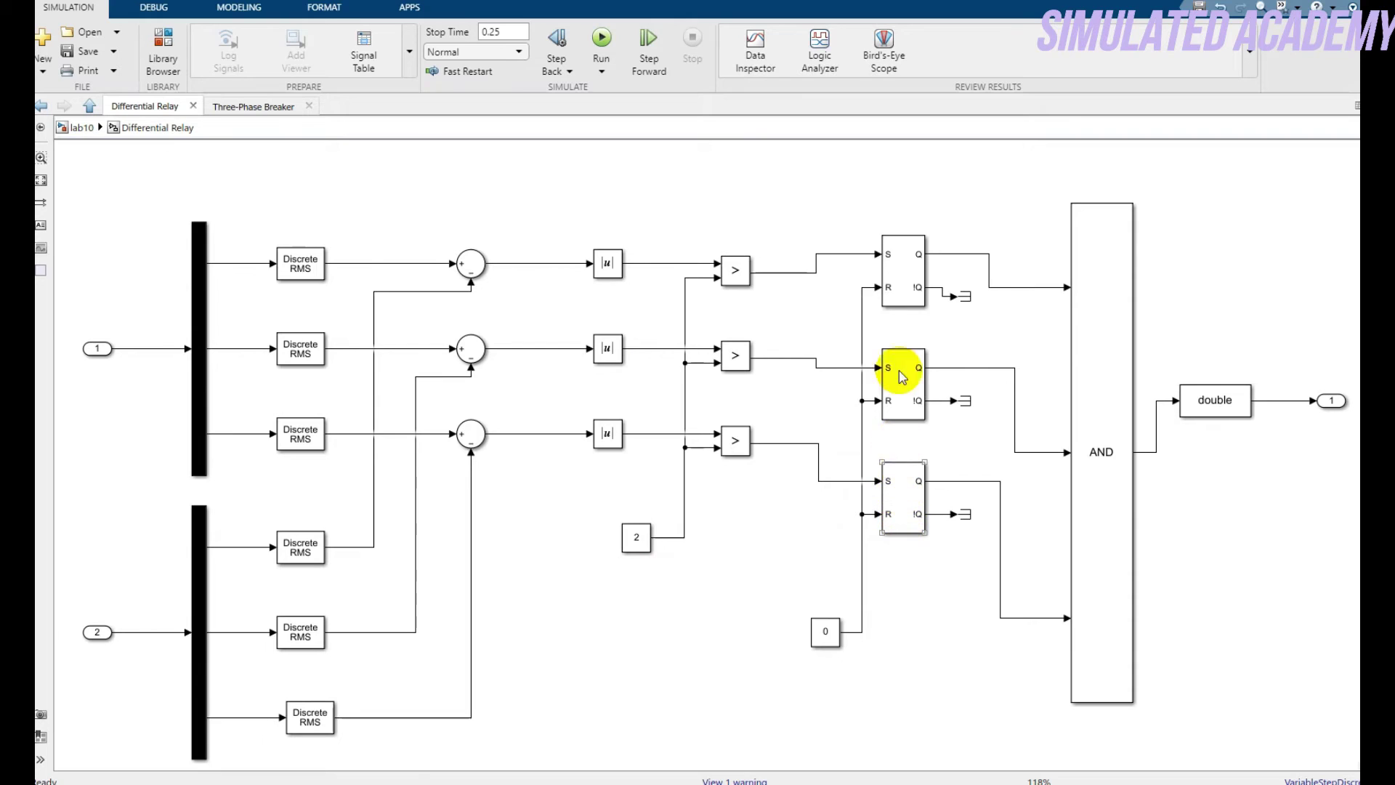
pyautogui.click(895, 304)
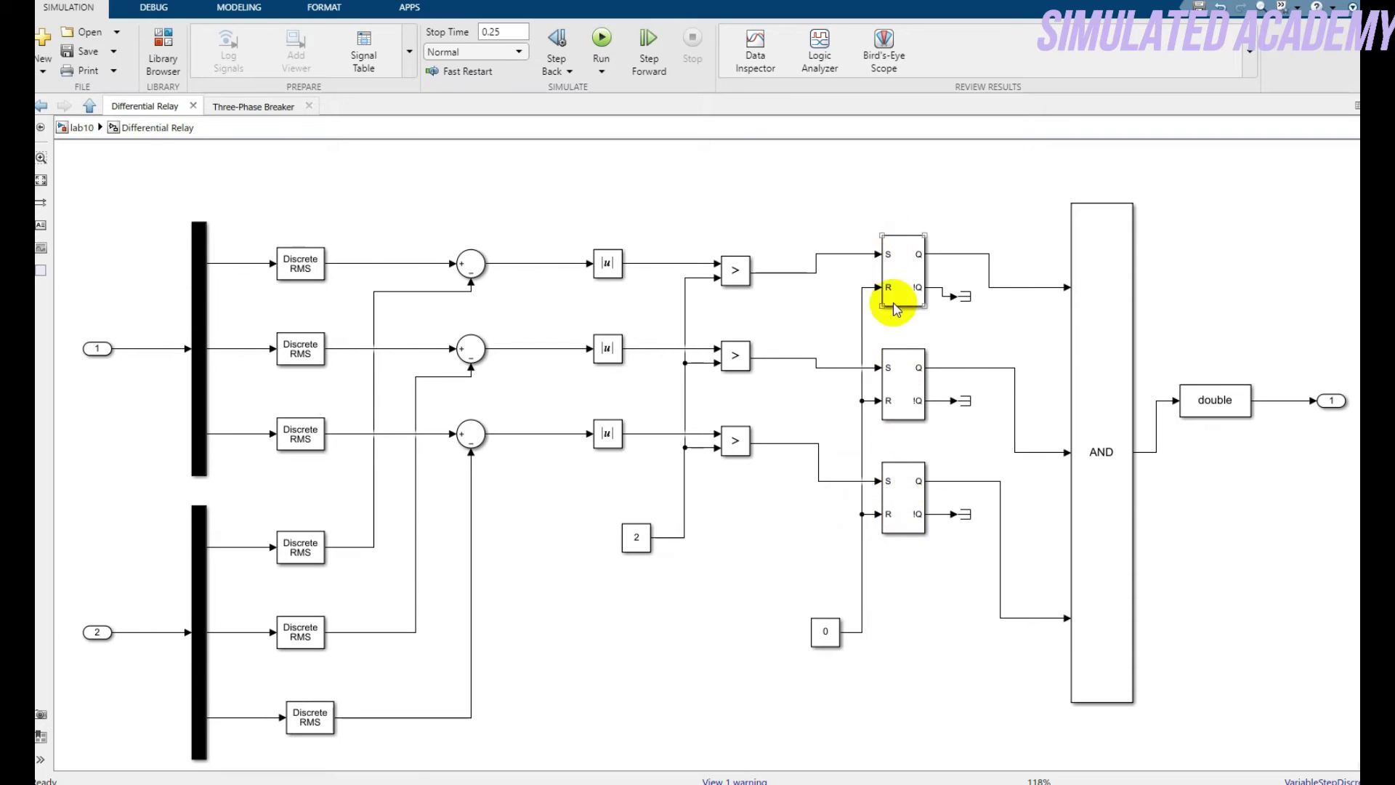
pyautogui.click(898, 555)
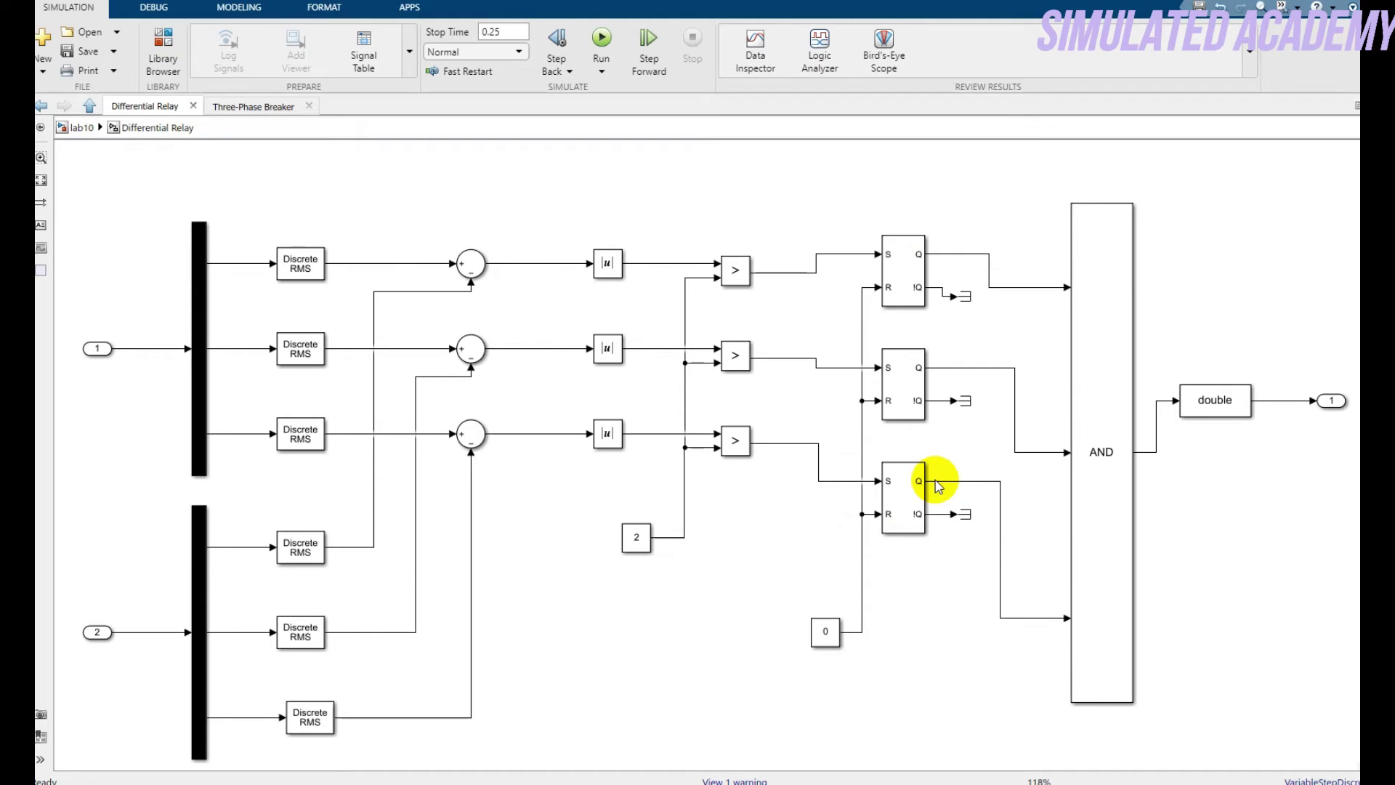
pyautogui.click(612, 439)
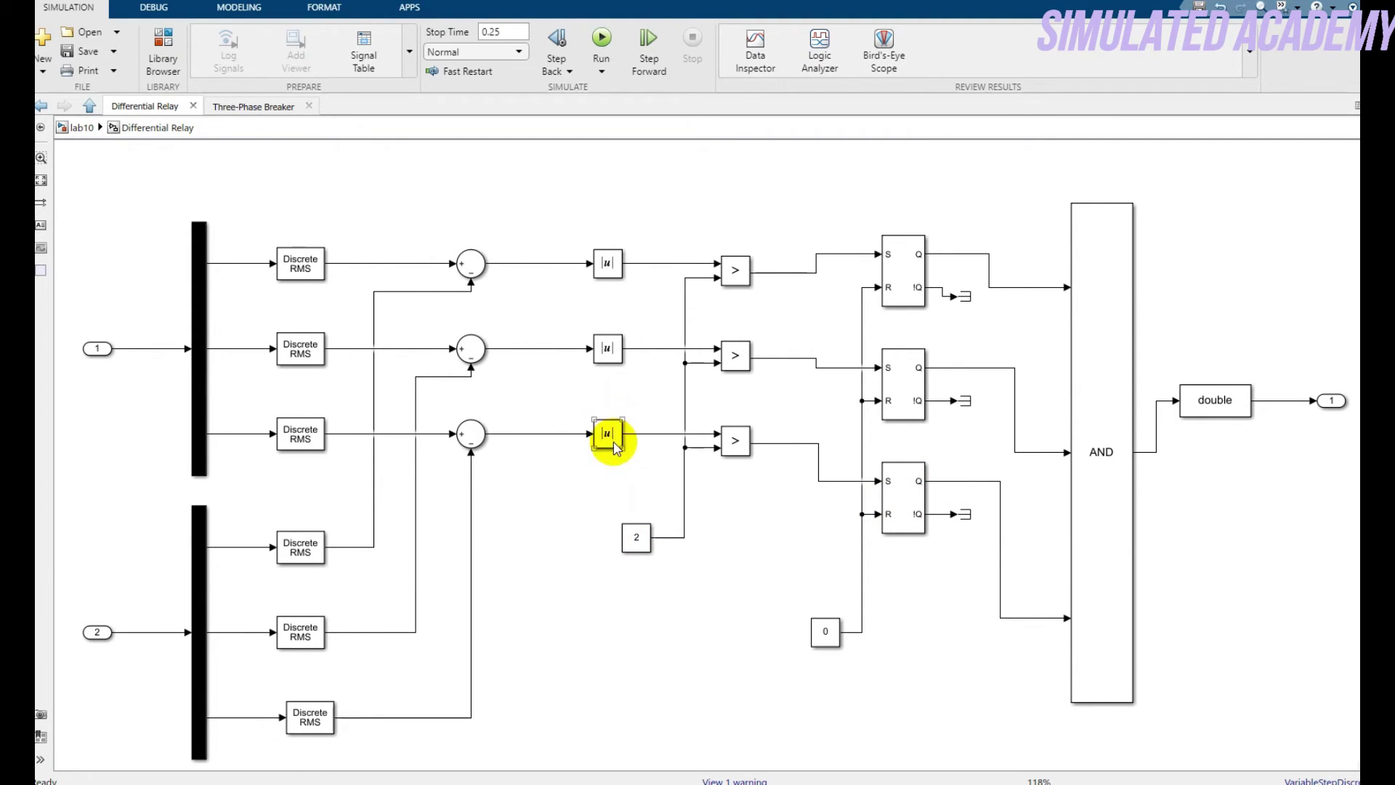
pyautogui.click(735, 441)
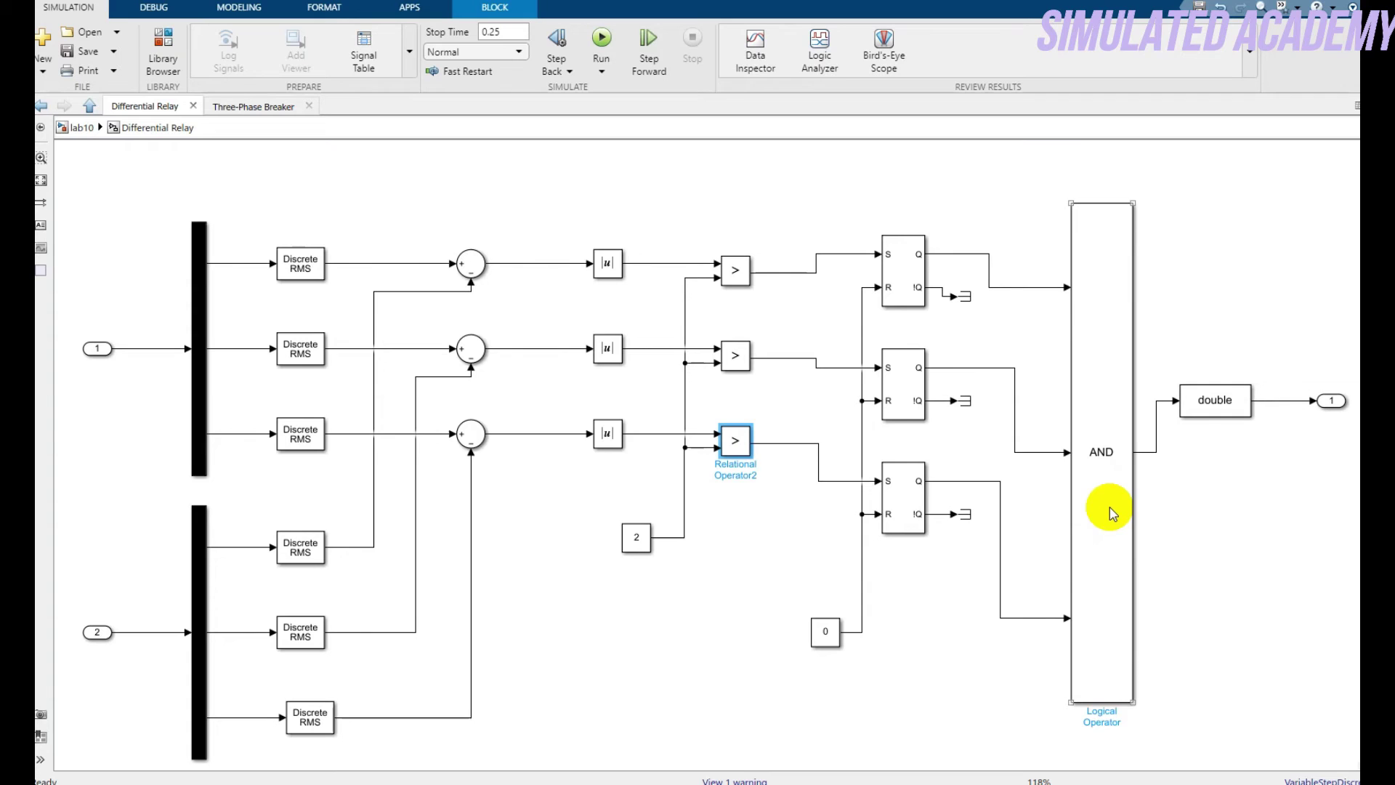
# Align the Data Type Conversion with the AND output and show Constant1's signal attributes.
pyautogui.moveTo(1224, 410); pyautogui.dragTo(1231, 445)
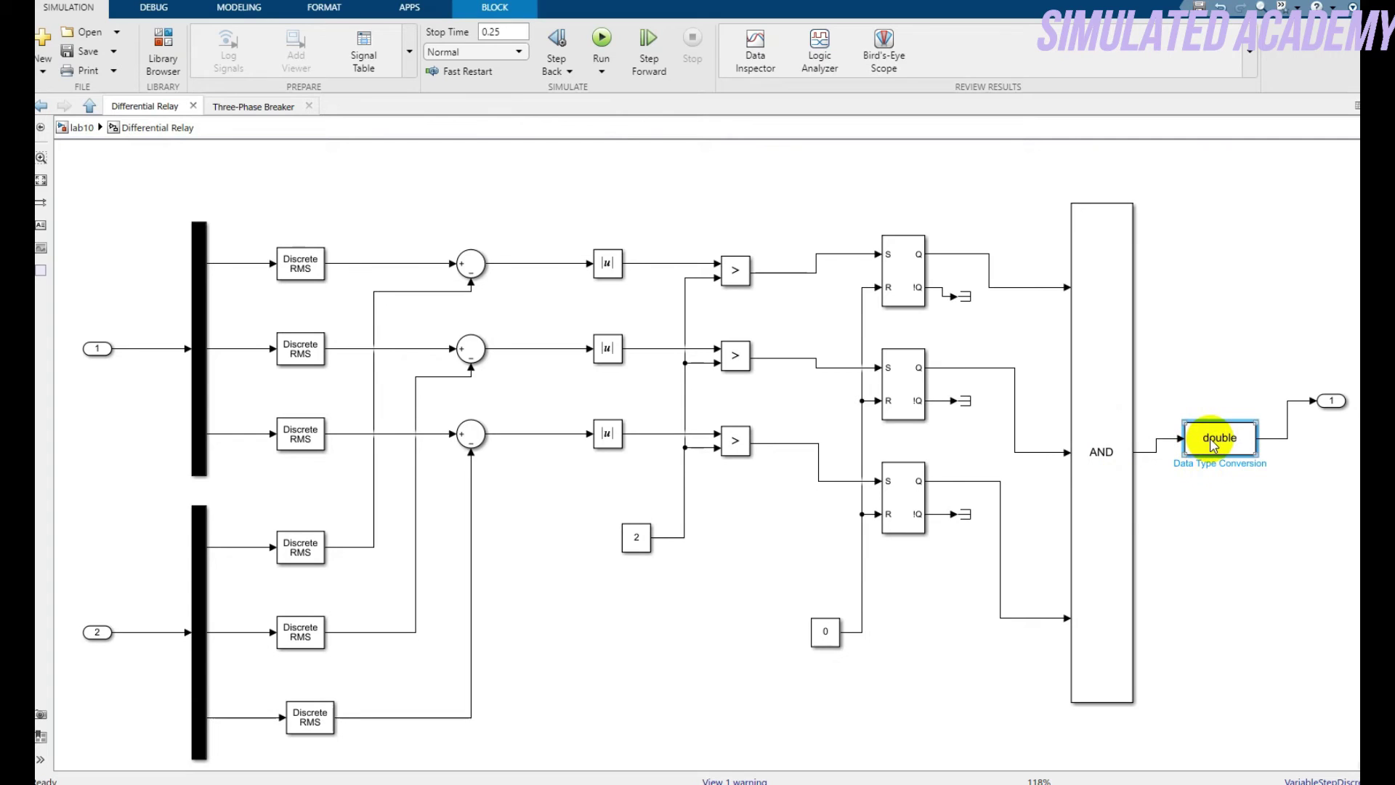
pyautogui.doubleClick(825, 631)
pyautogui.click(958, 607)
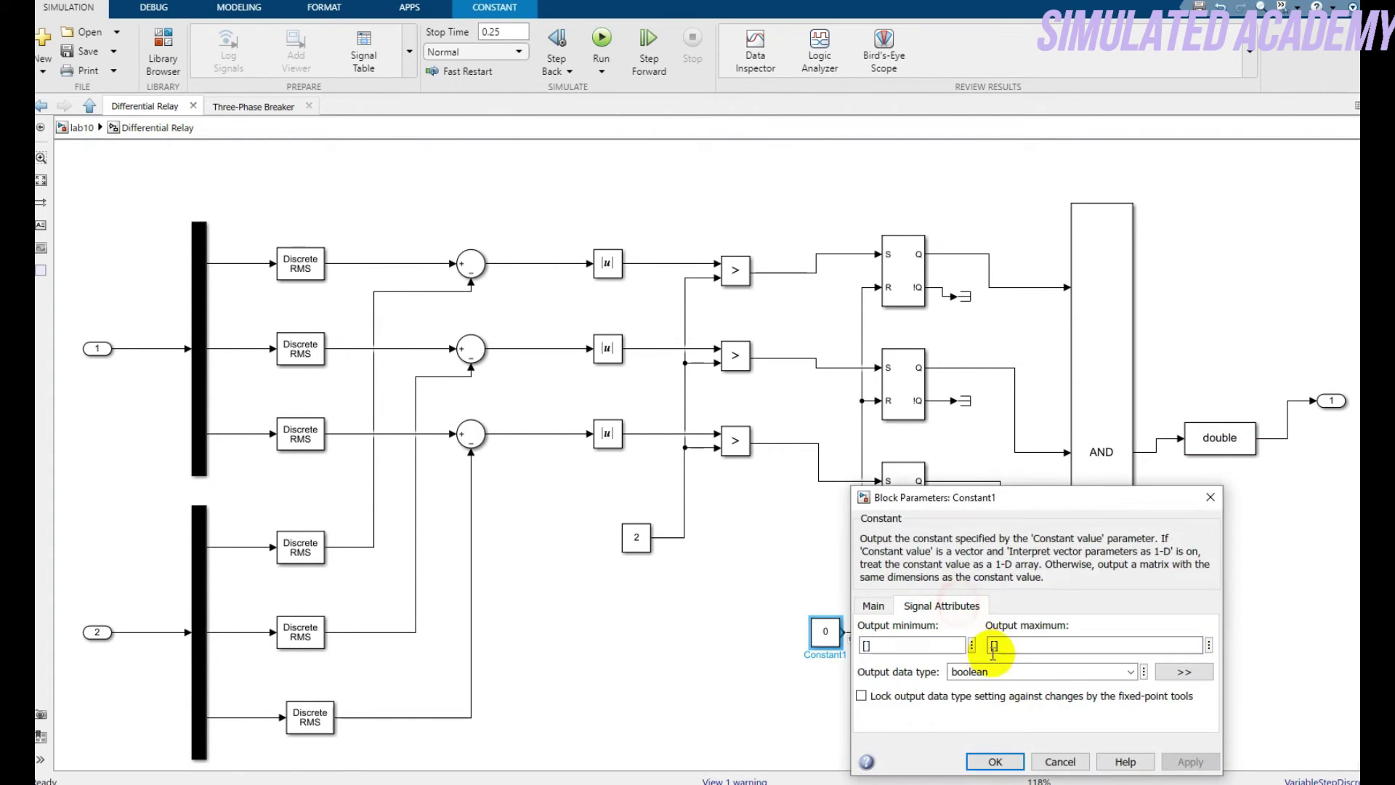
# Return to the lab10 top level and run the 0.25 s simulation.
pyautogui.click(998, 761)
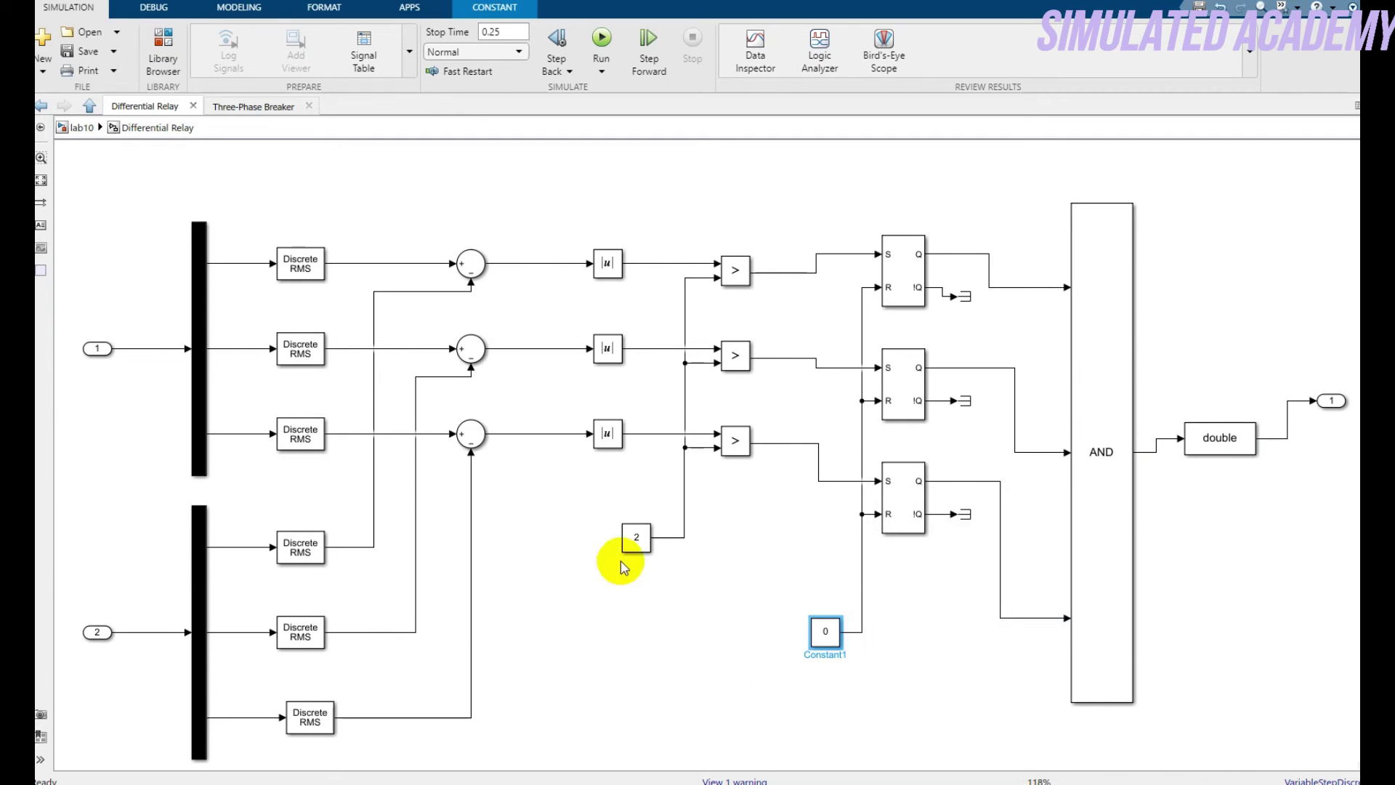
pyautogui.click(81, 128)
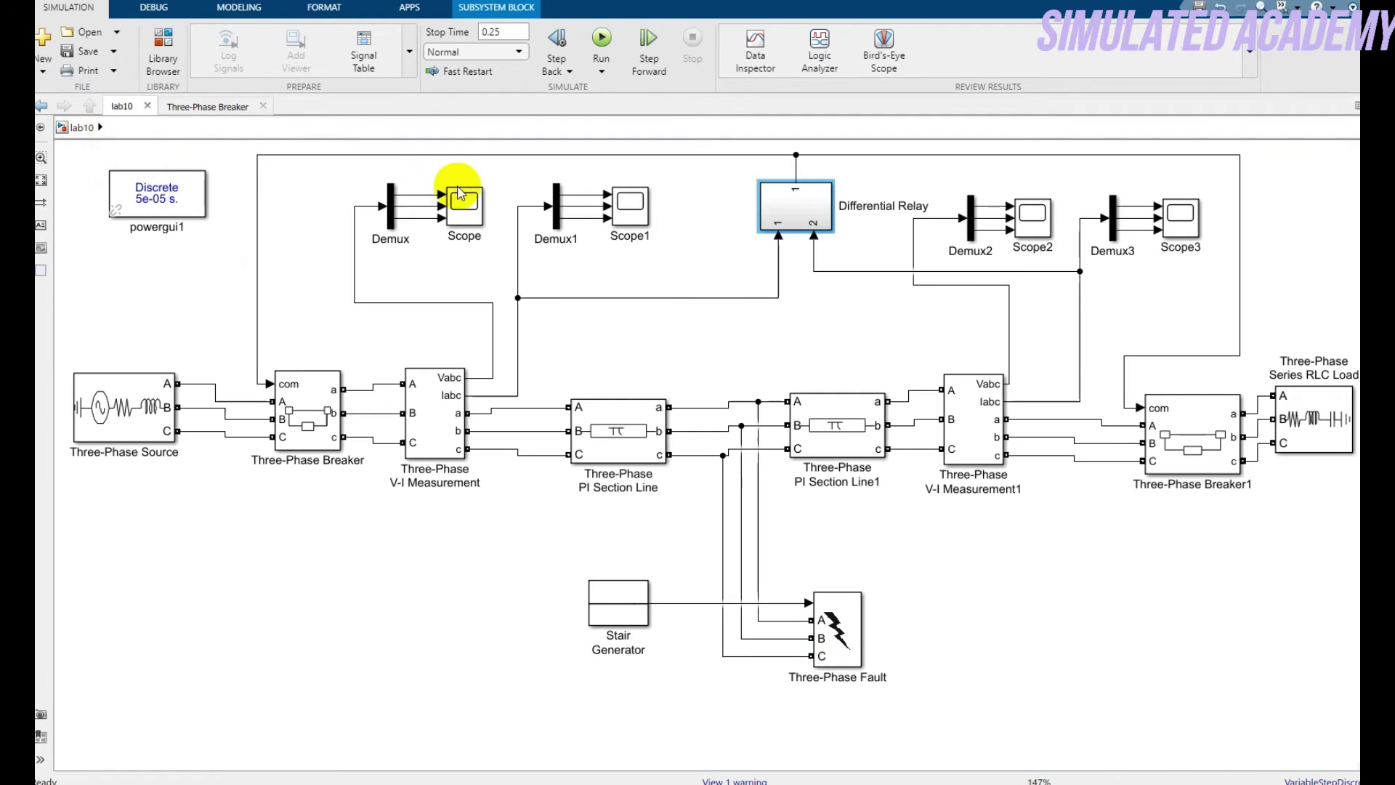
pyautogui.click(601, 40)
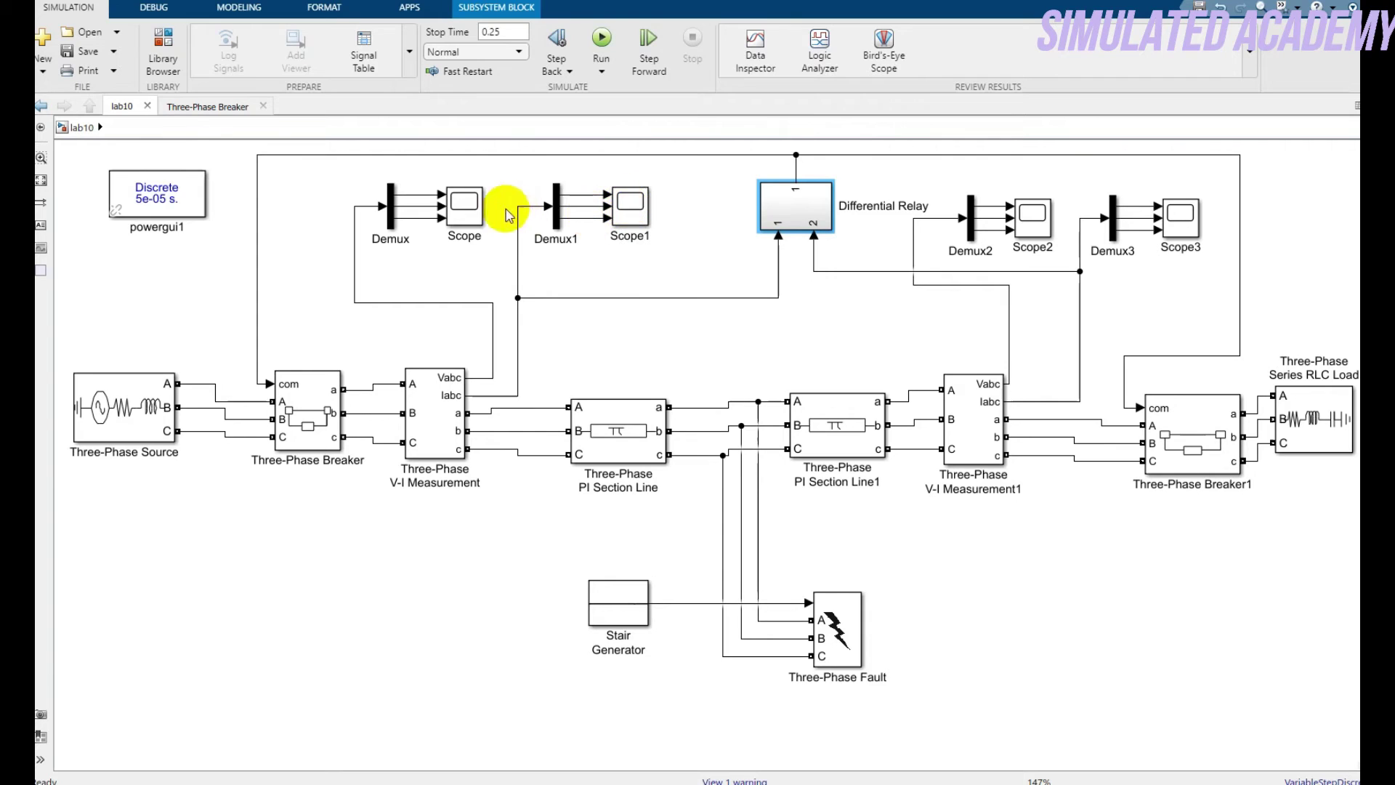
# Show the Scope's three sine-wave plots with axes autoscaled.
pyautogui.click(464, 212)
pyautogui.doubleClick(465, 211)
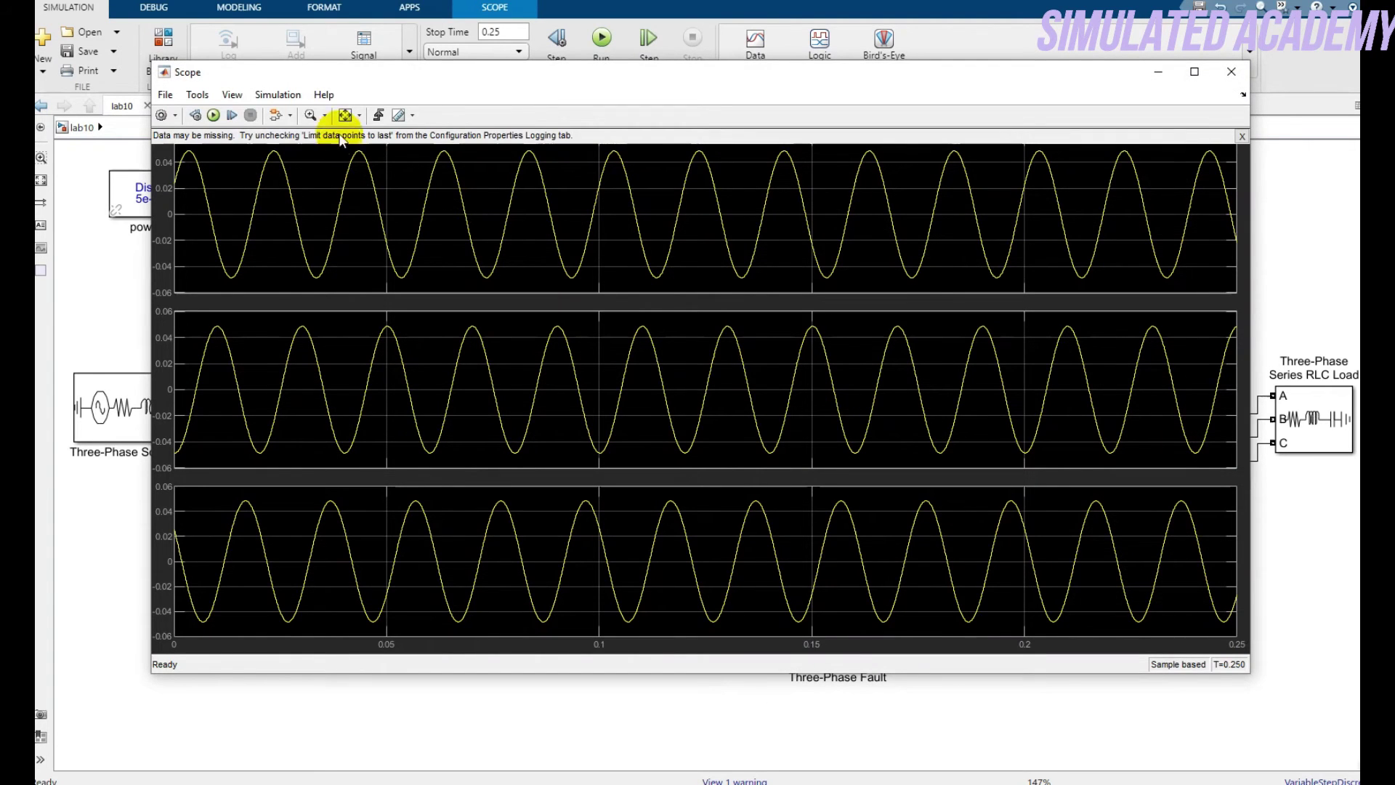
pyautogui.click(346, 118)
pyautogui.click(531, 135)
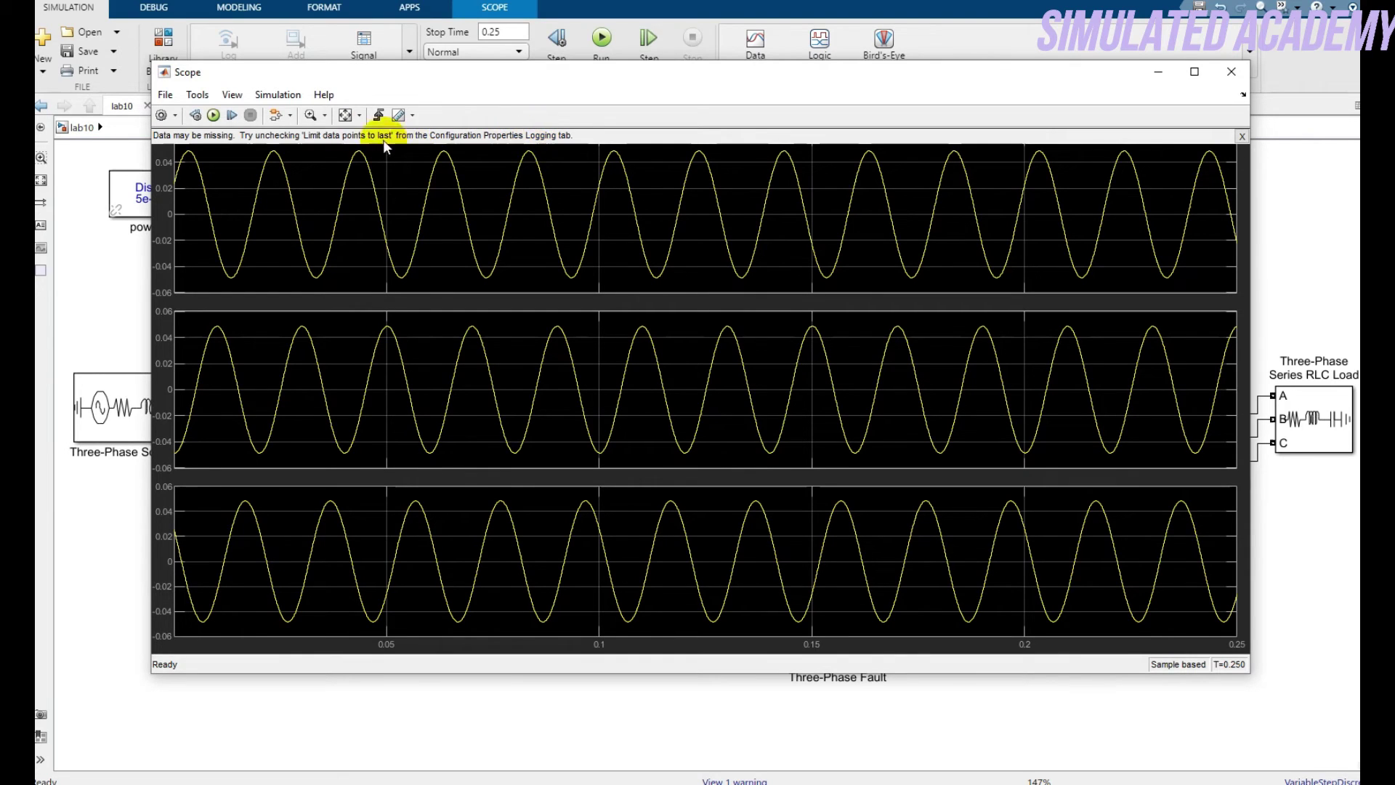
# Check the Scope configuration, keeping 3 input ports and choosing a plot layout.
pyautogui.click(232, 96)
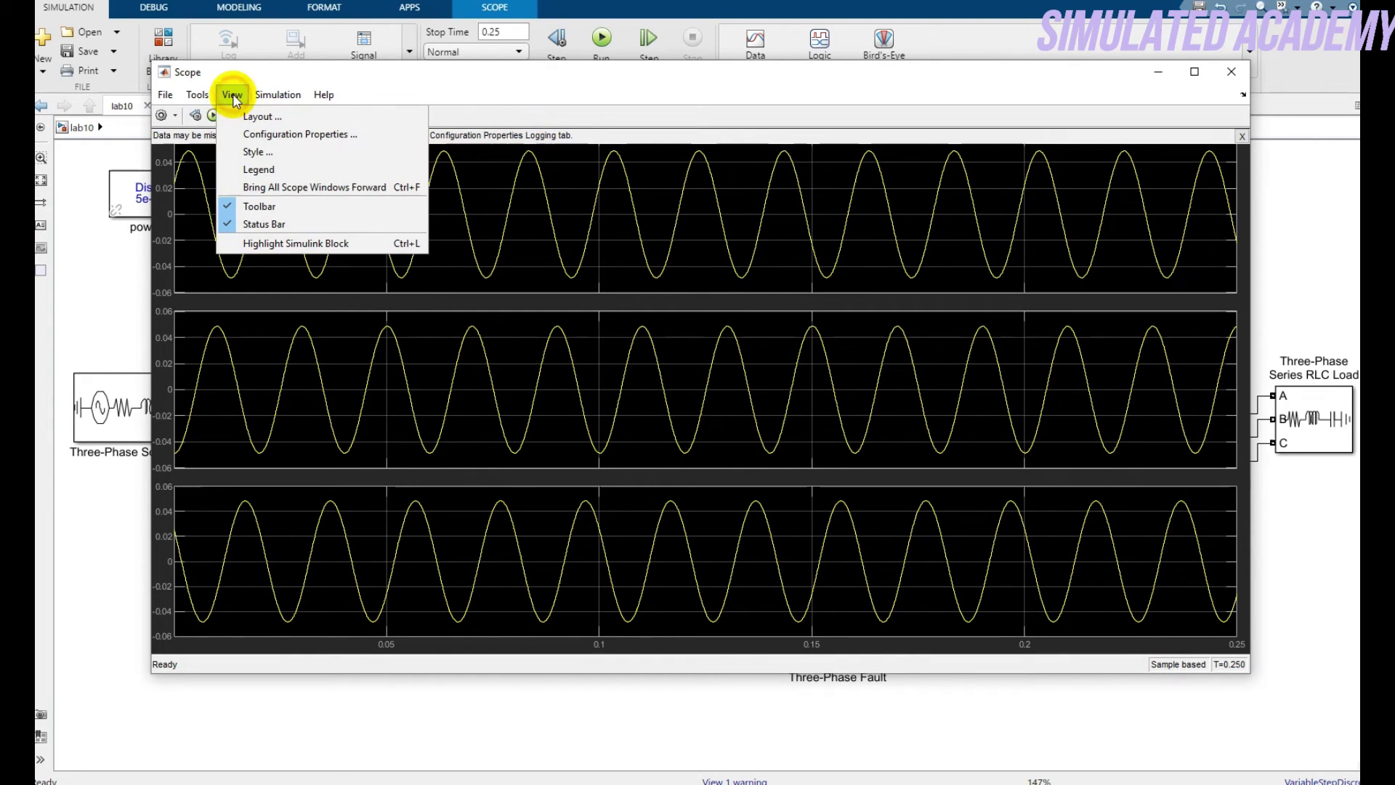
pyautogui.click(274, 135)
pyautogui.click(680, 352)
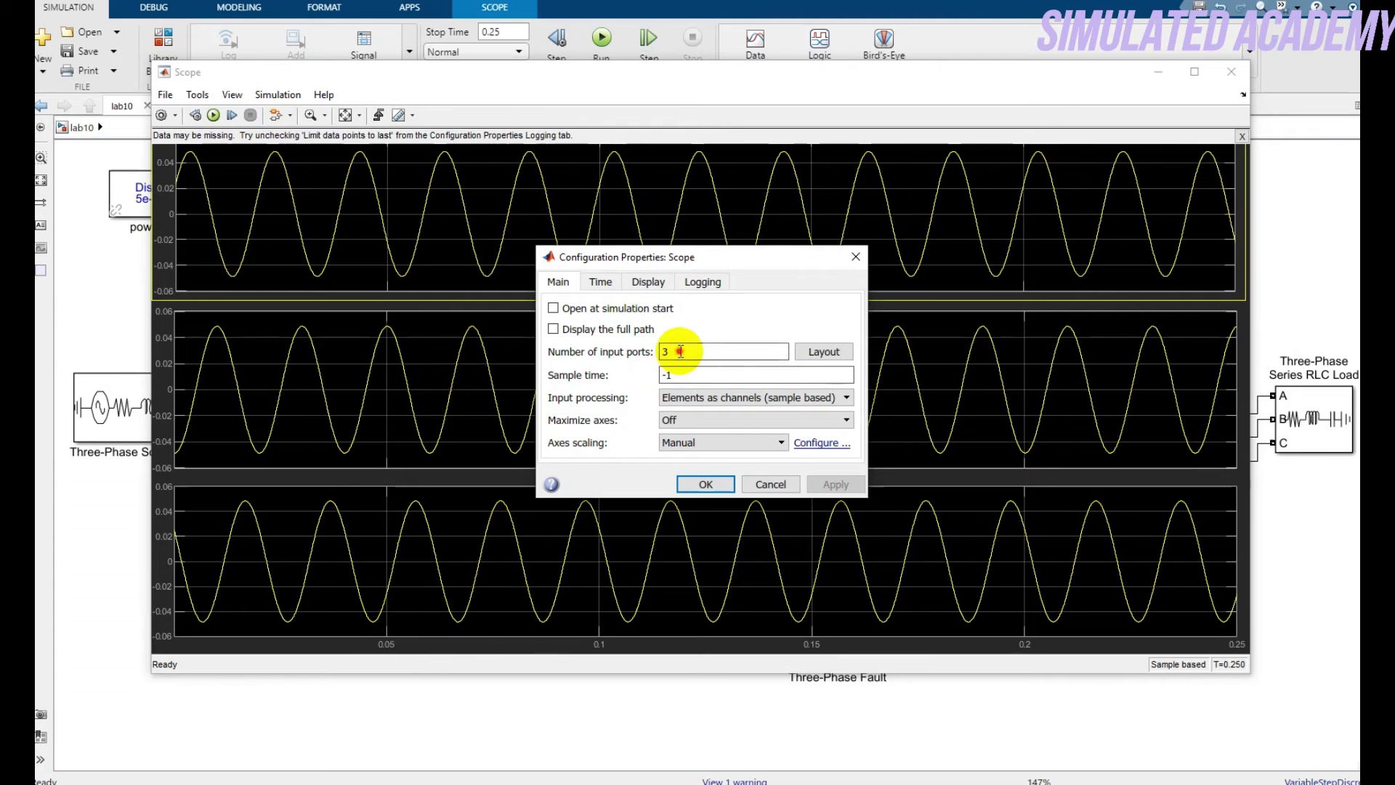
pyautogui.click(829, 352)
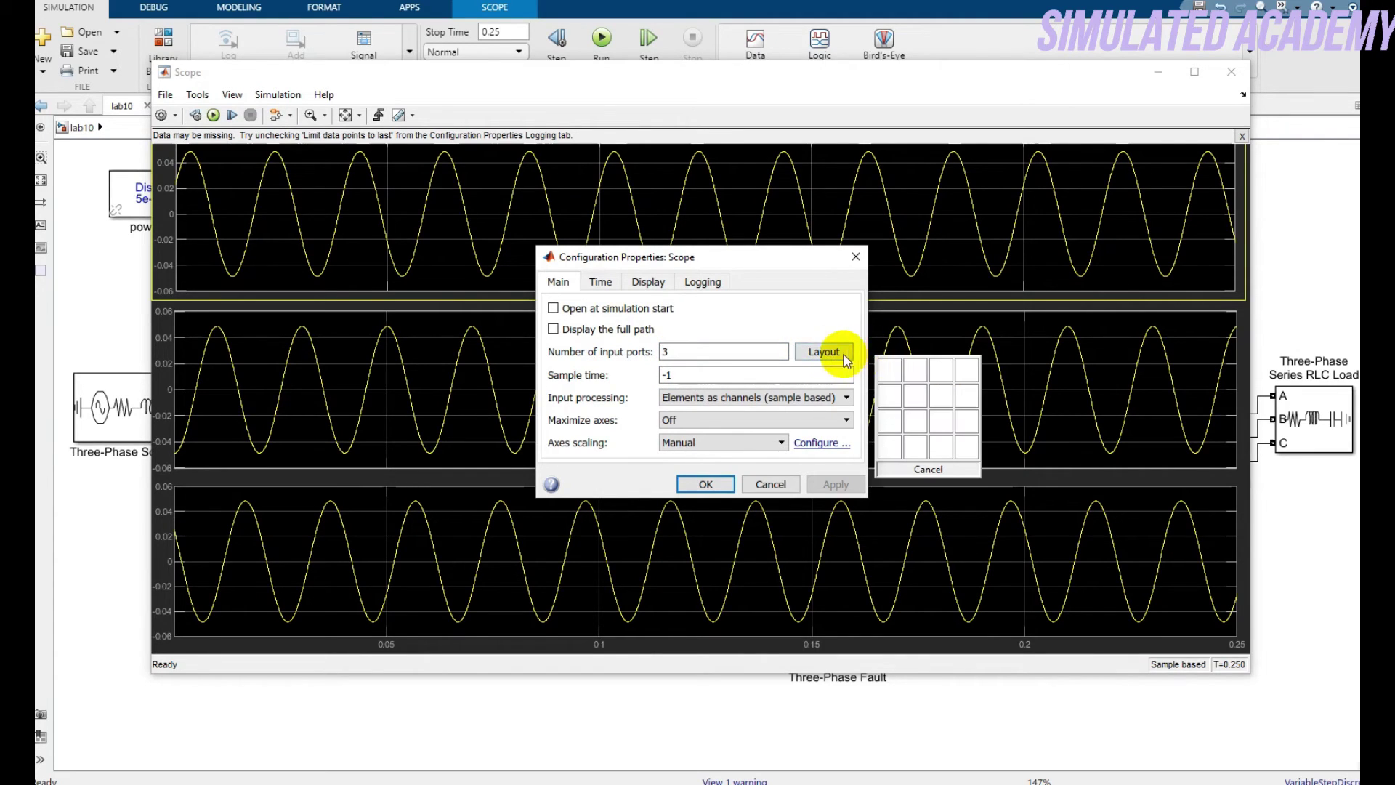
pyautogui.click(886, 409)
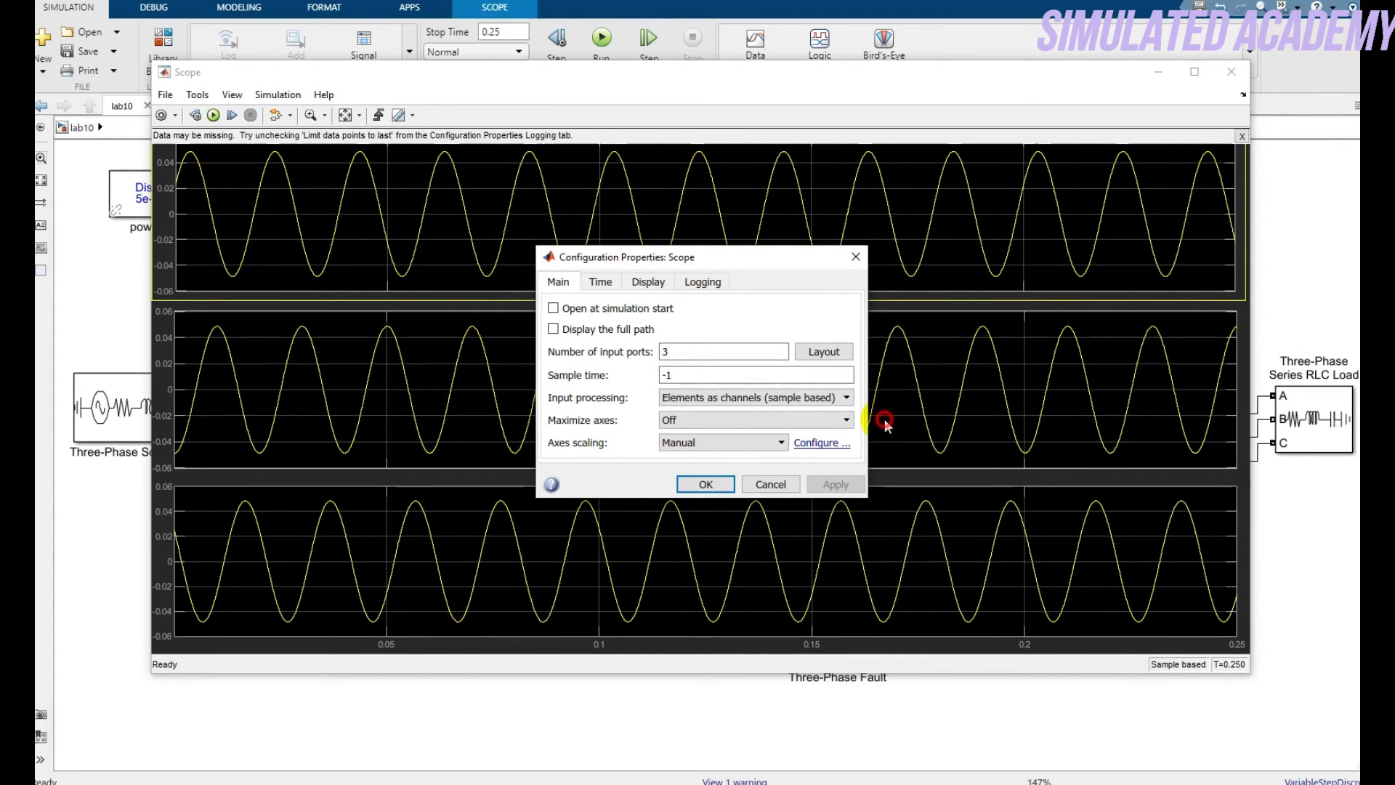
pyautogui.click(702, 484)
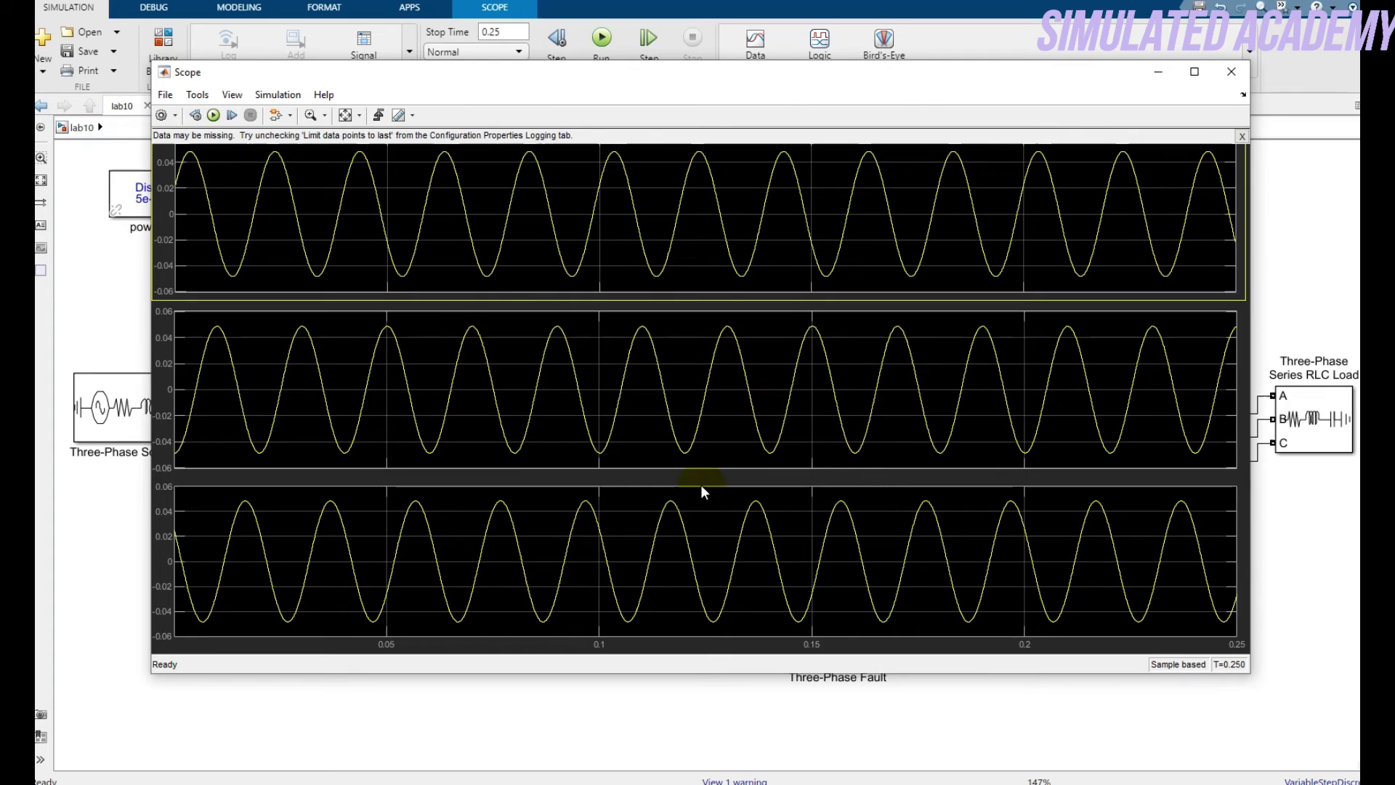
# Autoscale and review Scope1 and Scope2, then leave Scope3's ±170 sinusoids displayed.
pyautogui.click(1226, 79)
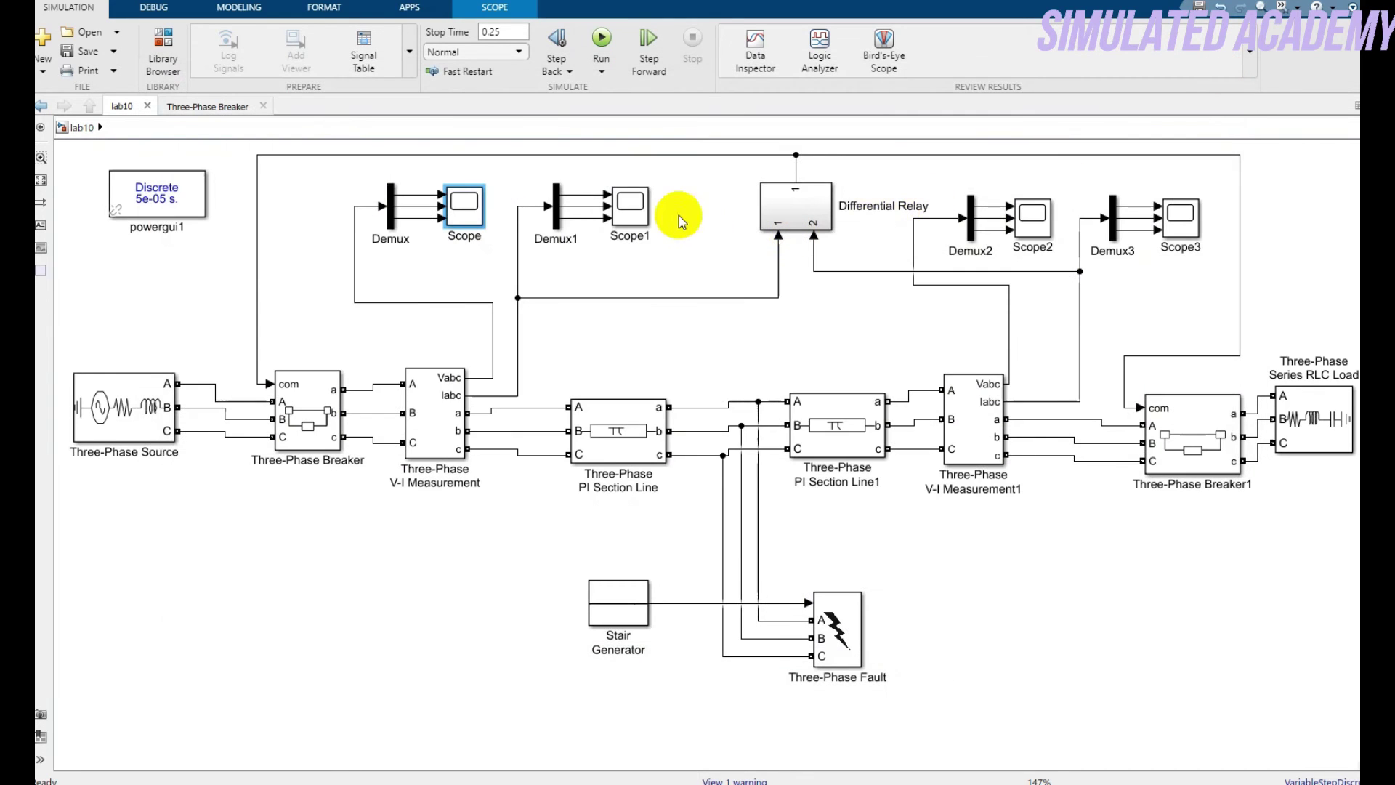
pyautogui.doubleClick(642, 207)
pyautogui.click(344, 115)
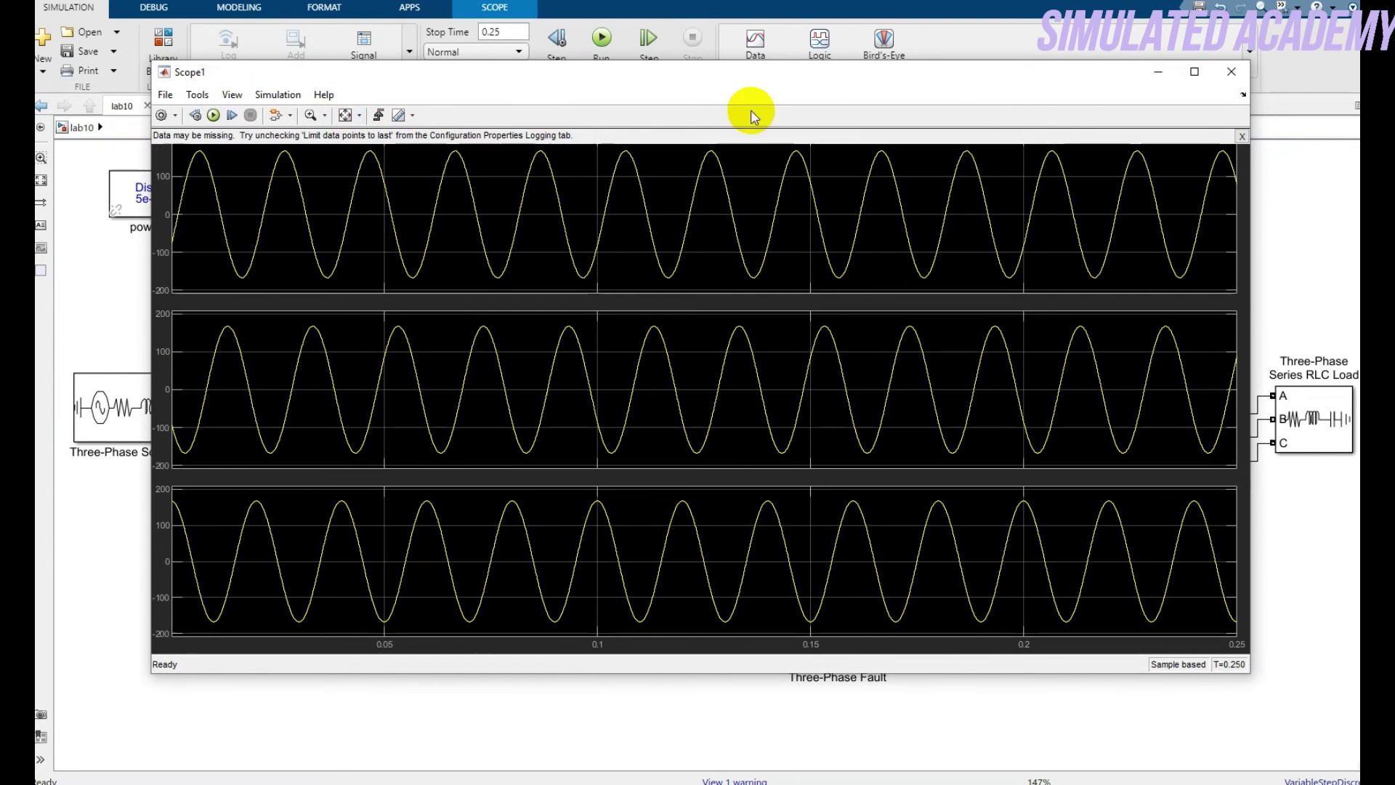
pyautogui.click(1231, 72)
pyautogui.doubleClick(1040, 232)
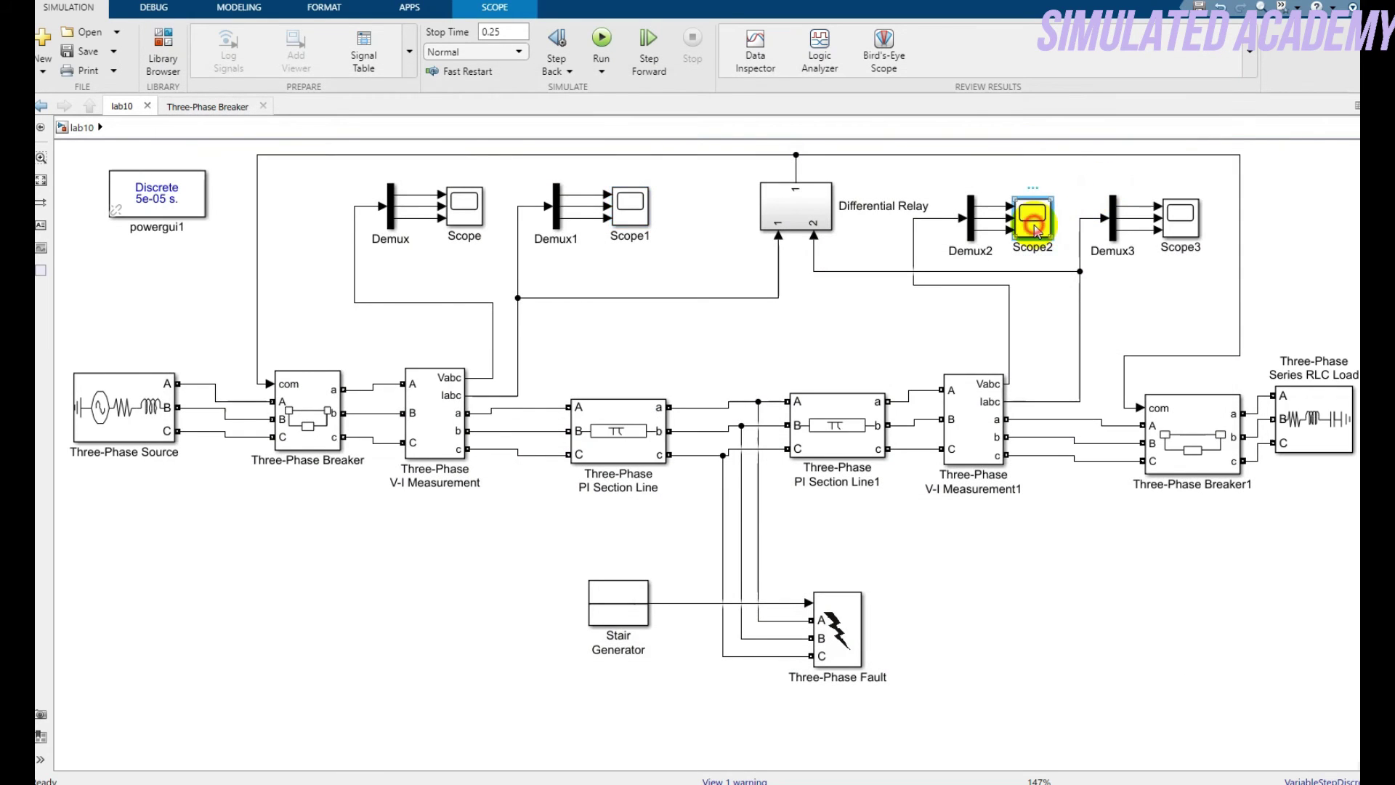
pyautogui.click(346, 114)
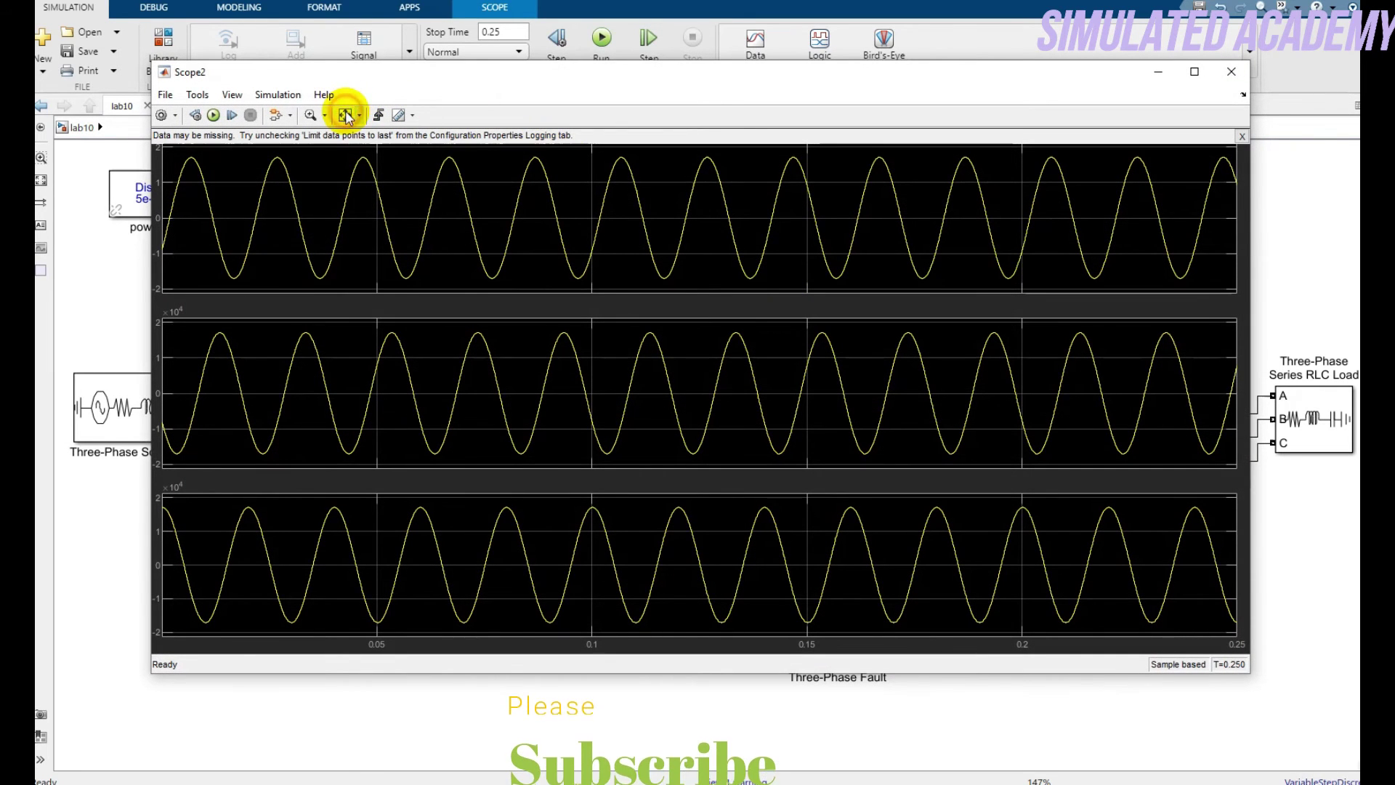
pyautogui.click(1231, 71)
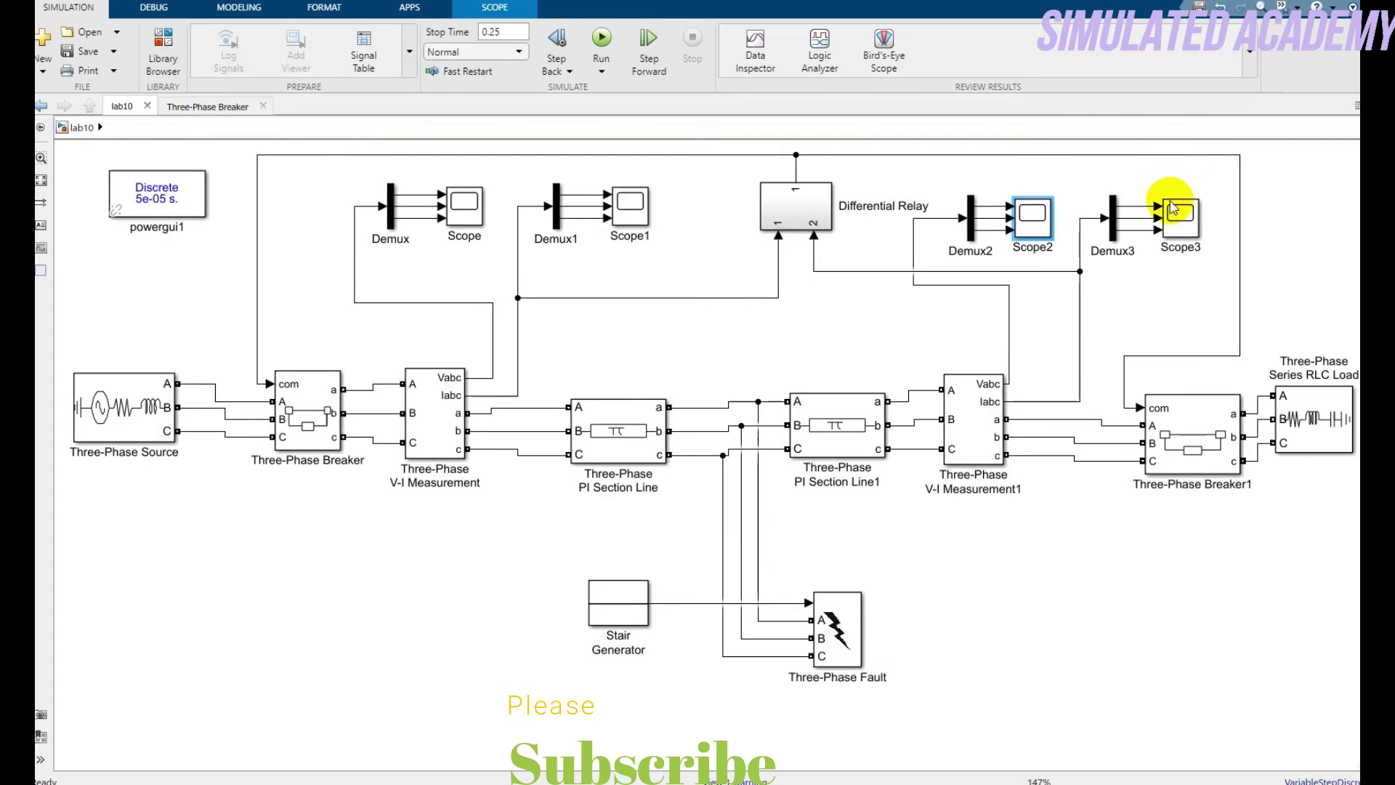
pyautogui.doubleClick(1178, 216)
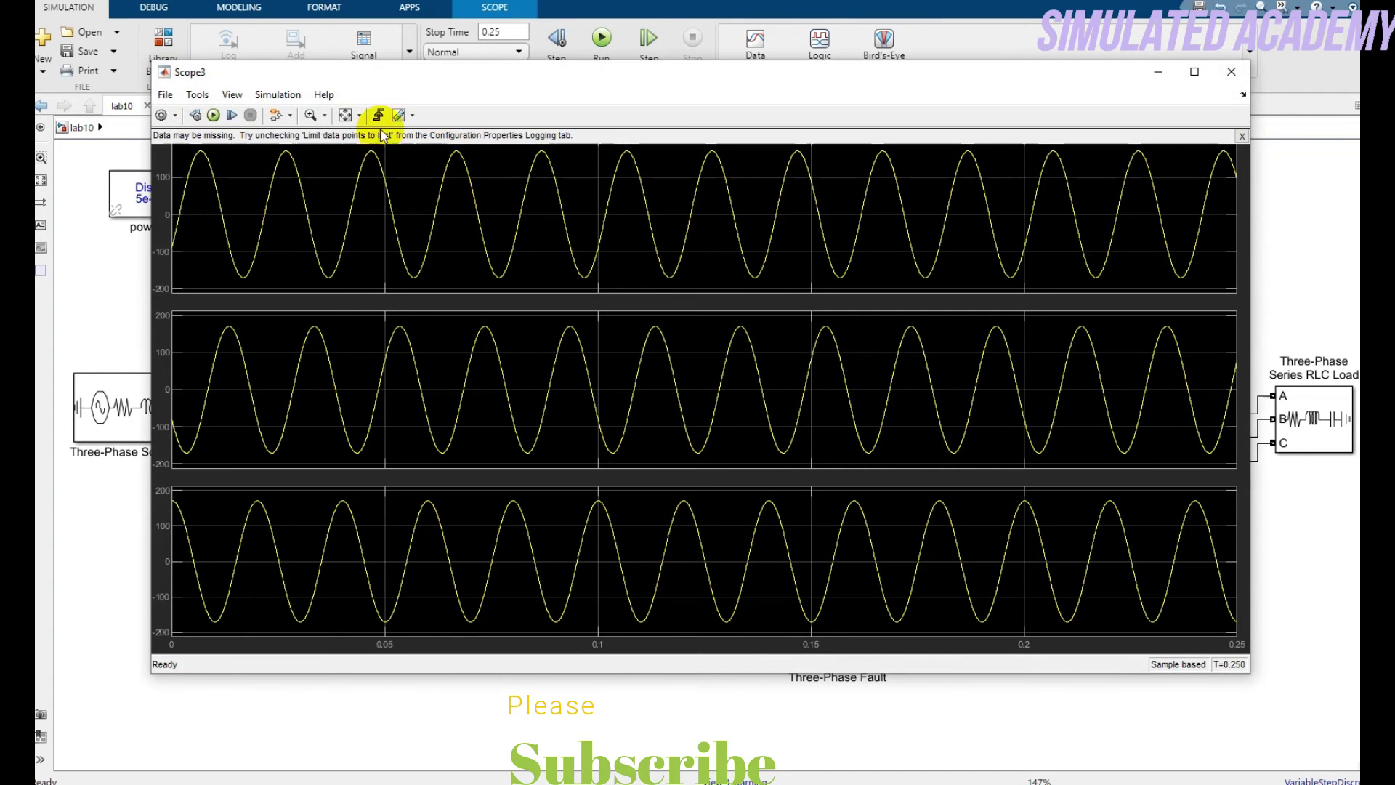
pyautogui.click(346, 115)
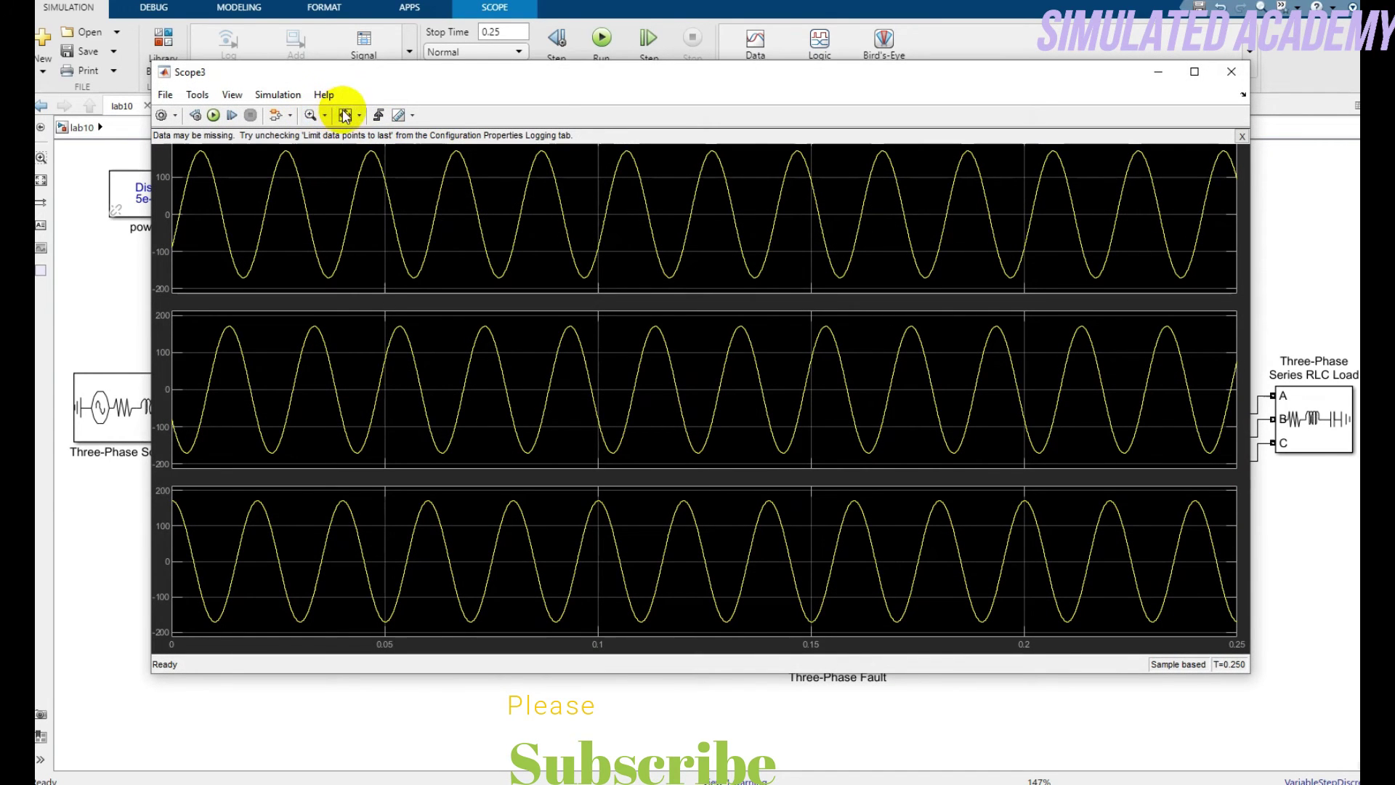
# Set the Stair Generator's second amplitude to 1, keeping times [0, 0.02, 0.16, 0.2].
pyautogui.click(1231, 72)
pyautogui.click(617, 597)
pyautogui.doubleClick(618, 597)
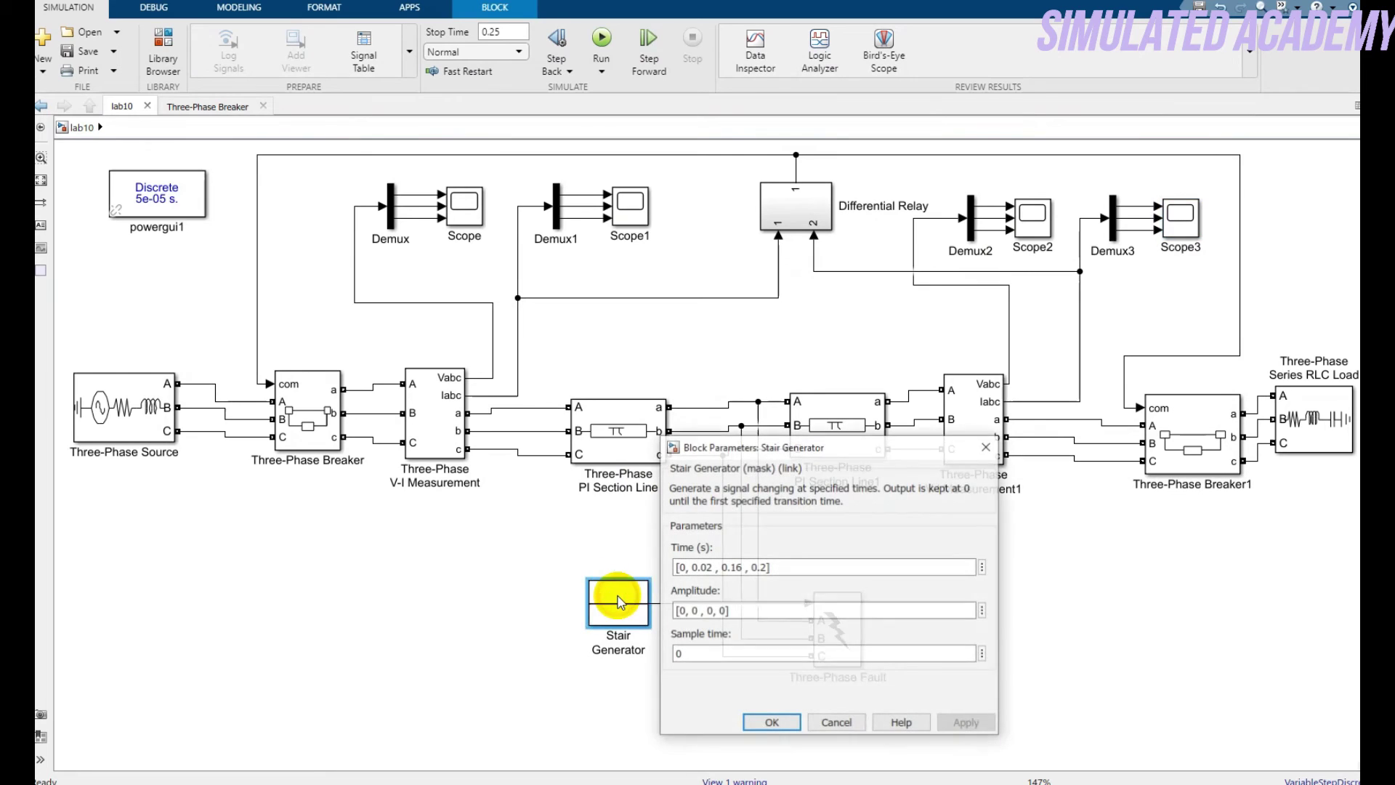
pyautogui.click(696, 609)
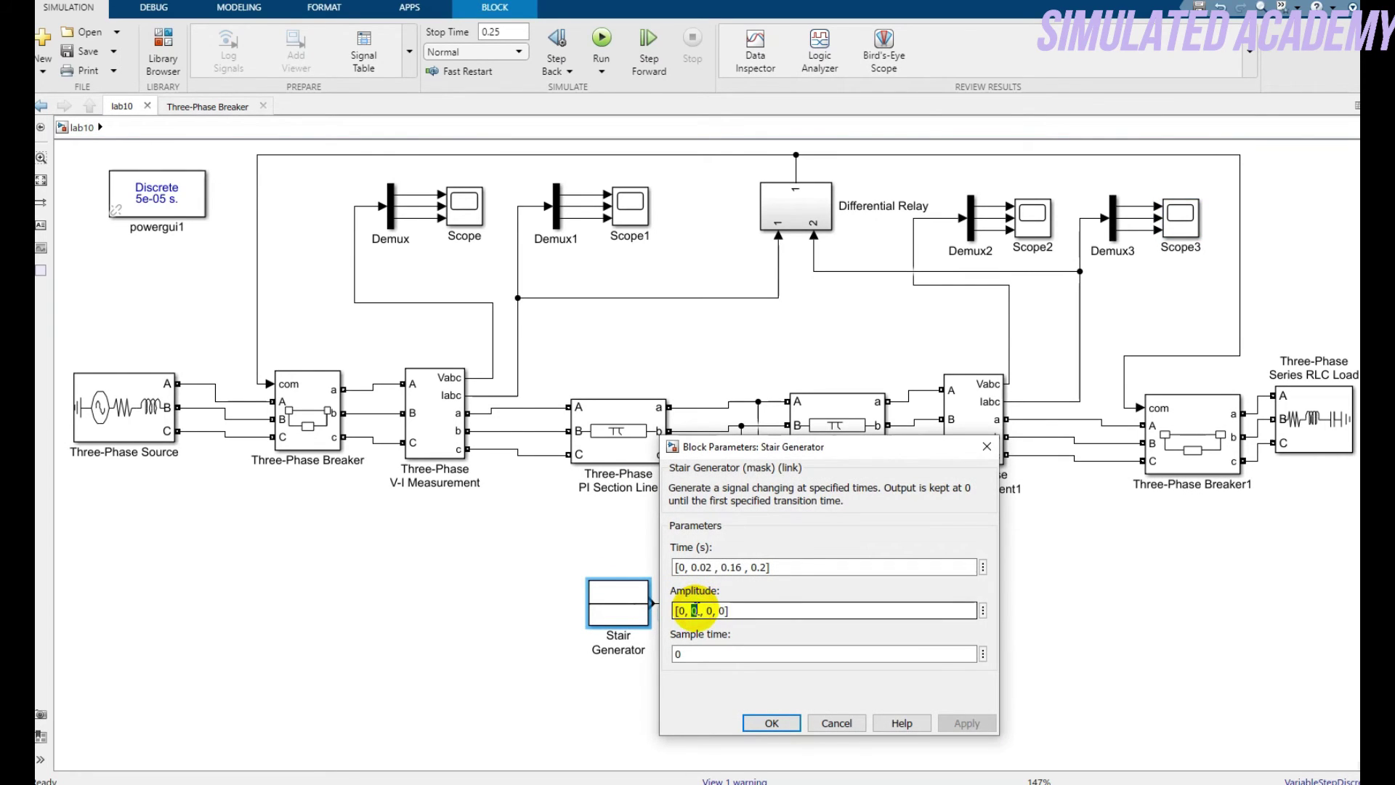
pyautogui.write('1')
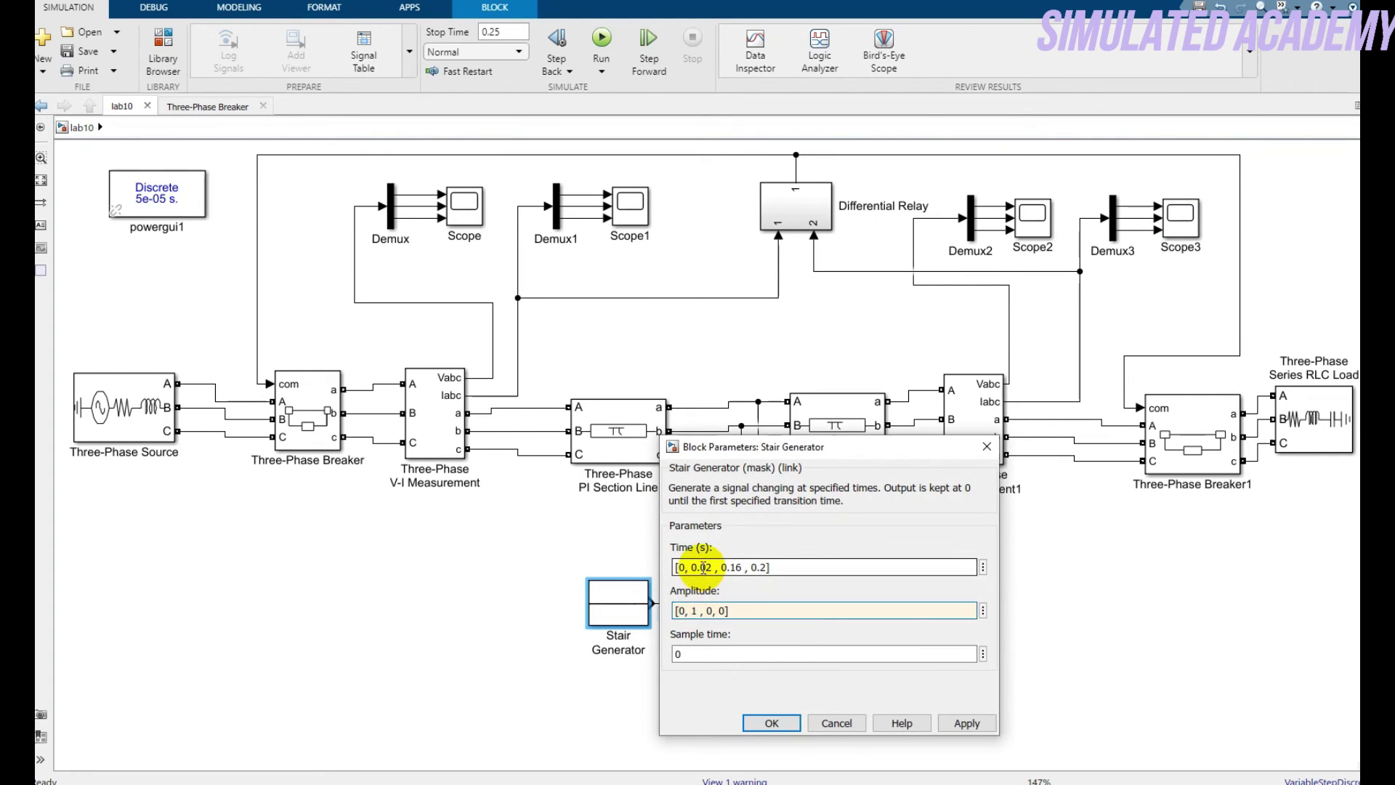
pyautogui.moveTo(676, 567)
pyautogui.mouseDown()
pyautogui.moveTo(759, 567)
pyautogui.moveTo(701, 568)
pyautogui.mouseUp()
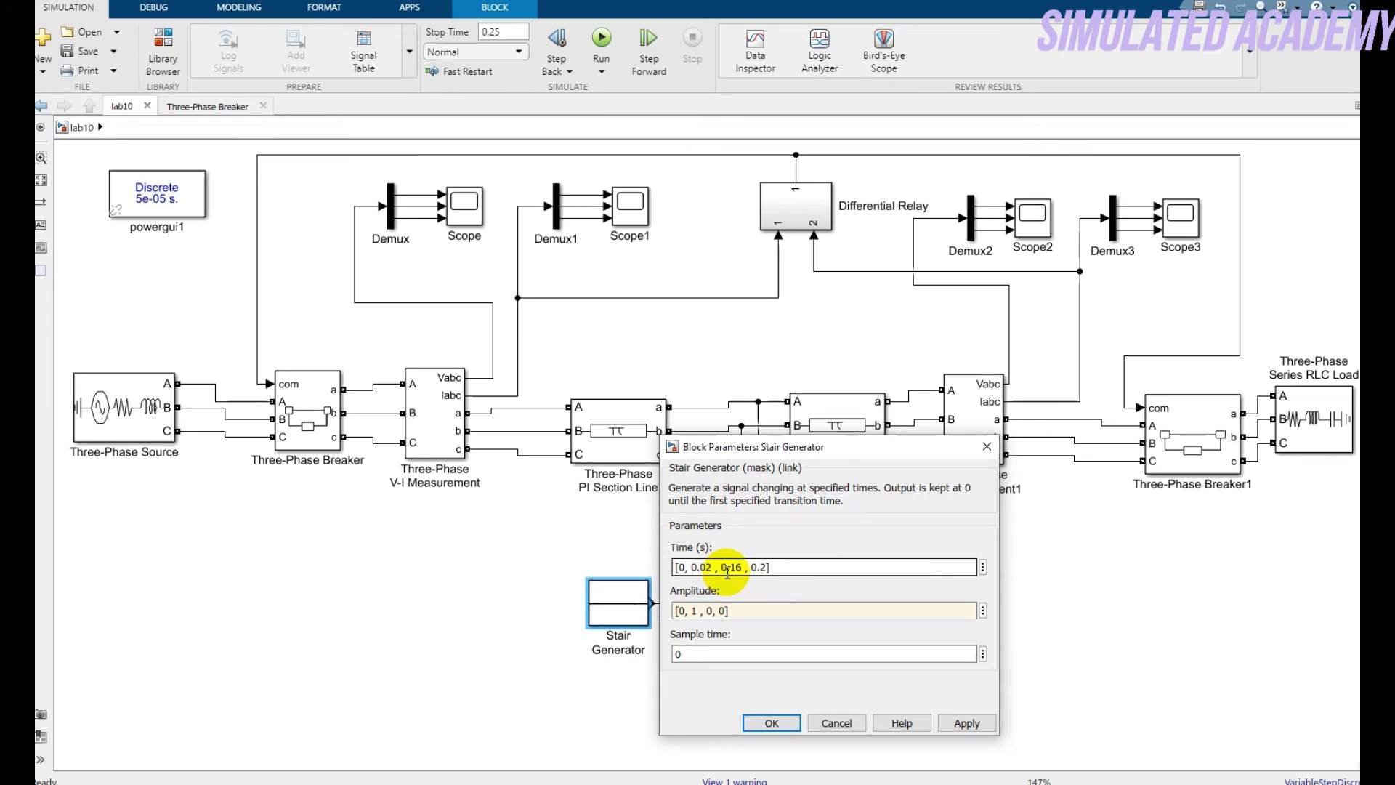
pyautogui.click(725, 567)
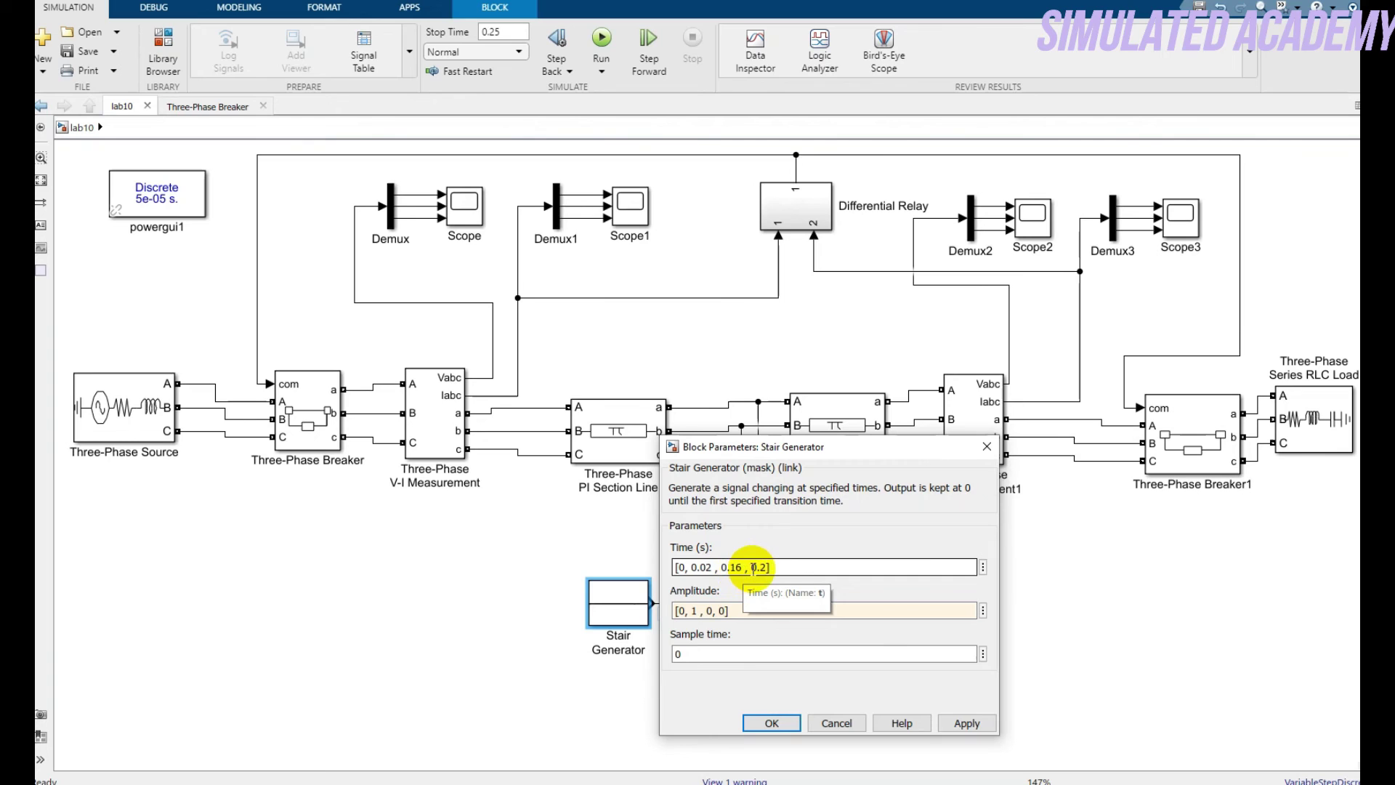
pyautogui.click(772, 723)
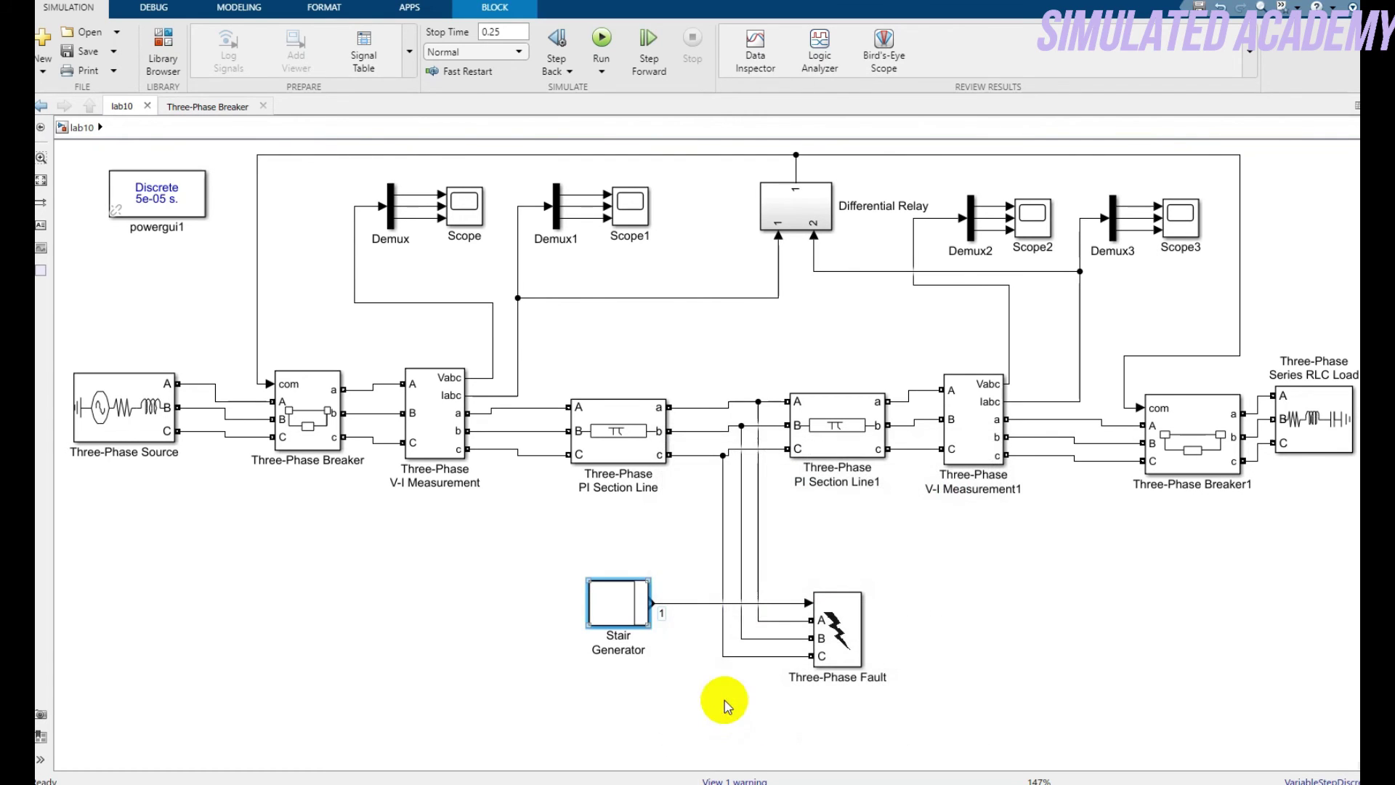
# Rerun the simulation with the fault, then highlight V-I Measurement1, Differential Relay and Three-Phase Breaker1.
pyautogui.click(718, 698)
pyautogui.click(600, 40)
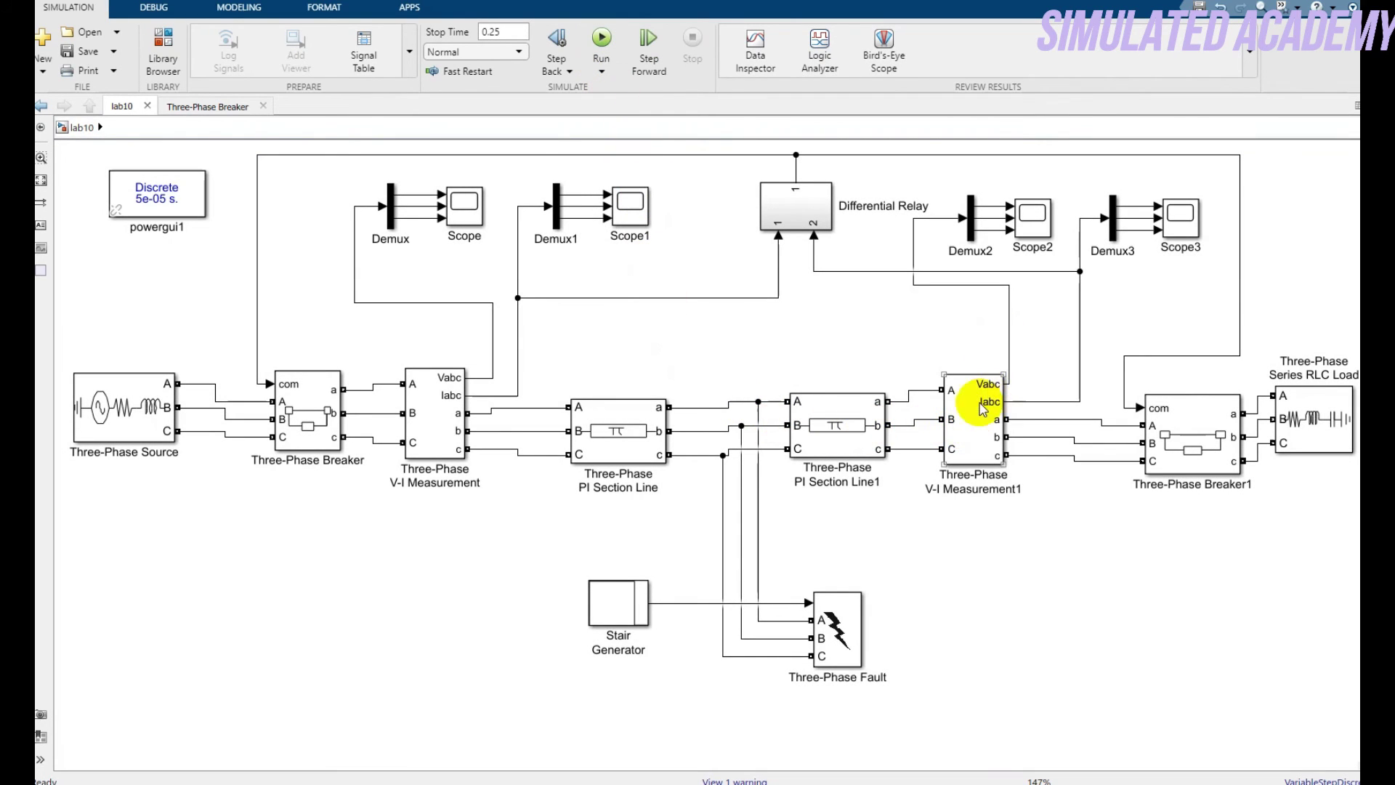
pyautogui.click(988, 438)
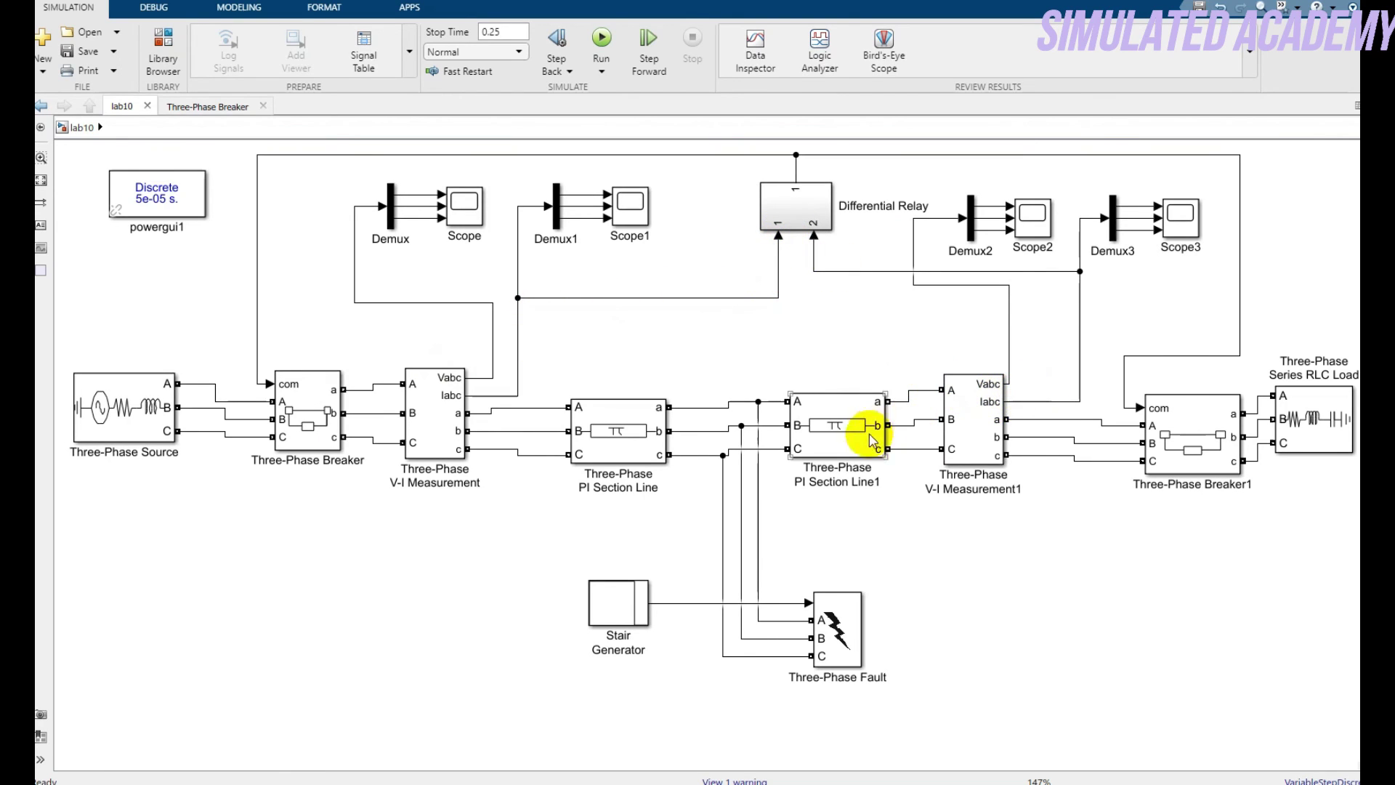
pyautogui.click(808, 229)
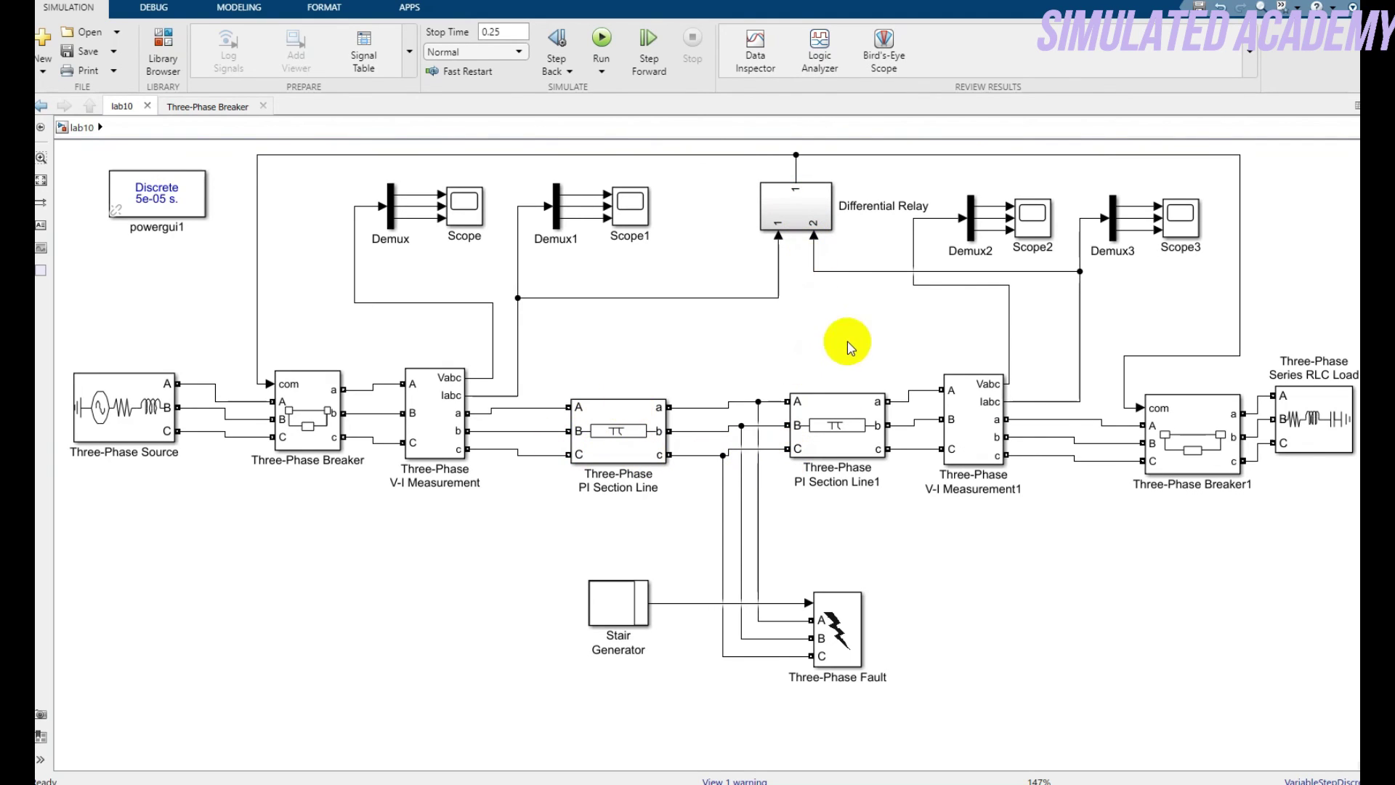
pyautogui.click(1175, 440)
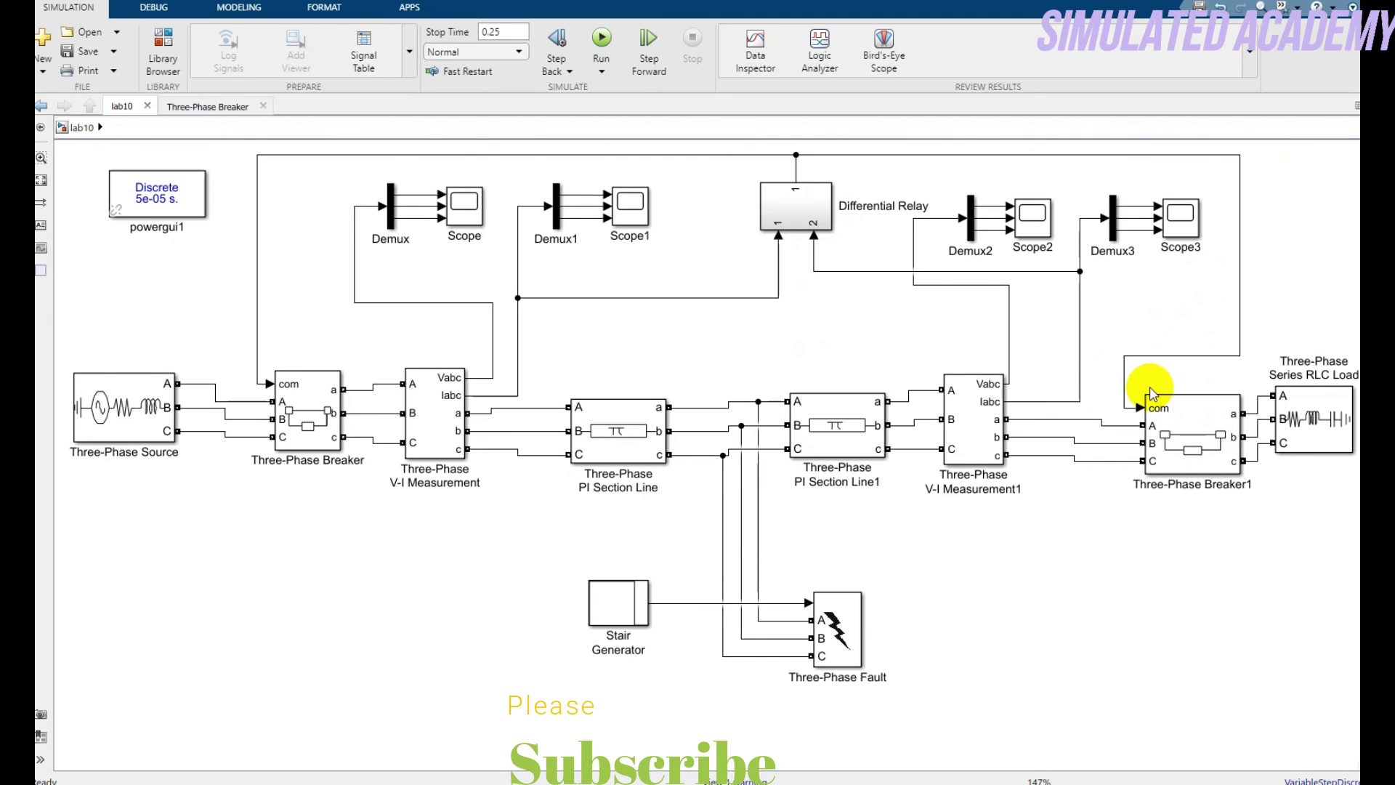
pyautogui.click(1002, 402)
pyautogui.click(1035, 227)
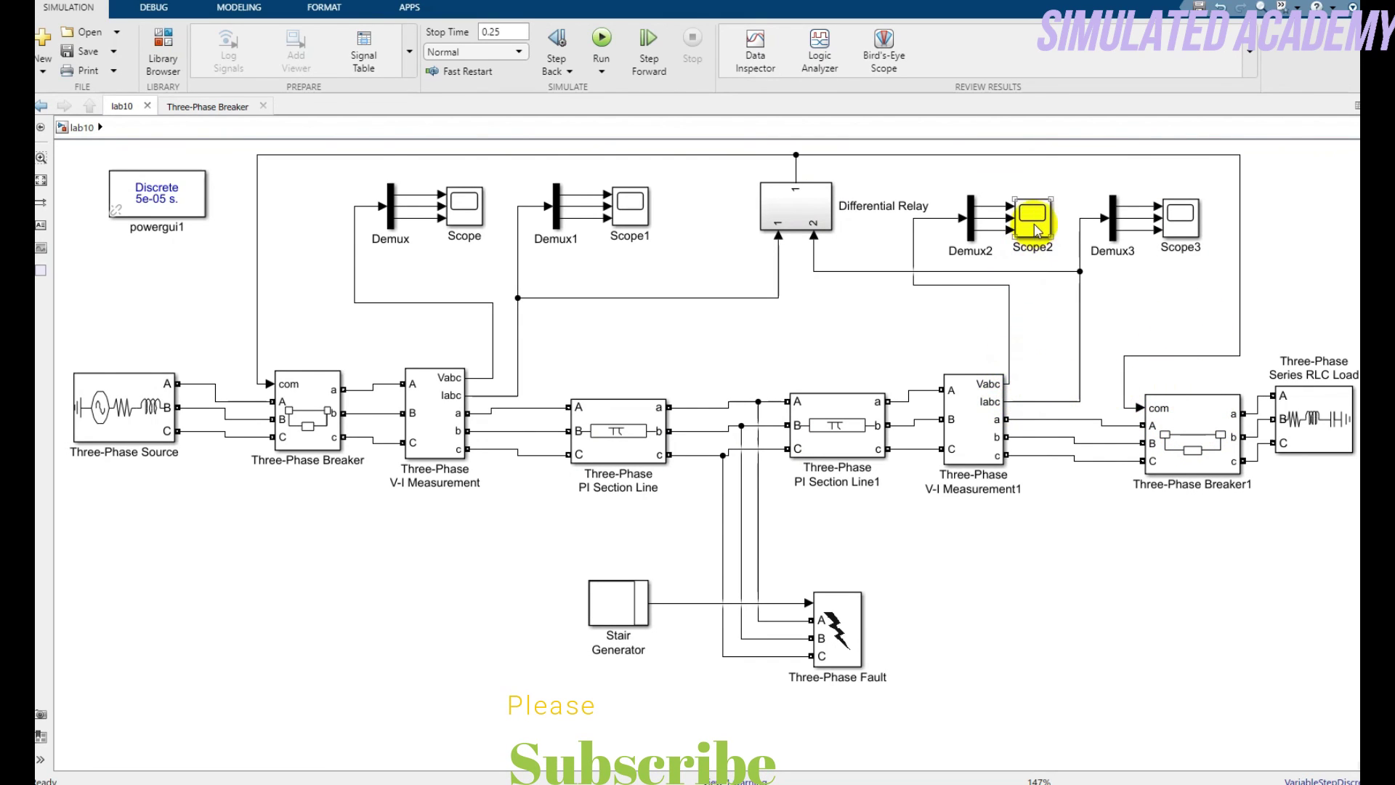
pyautogui.doubleClick(1035, 227)
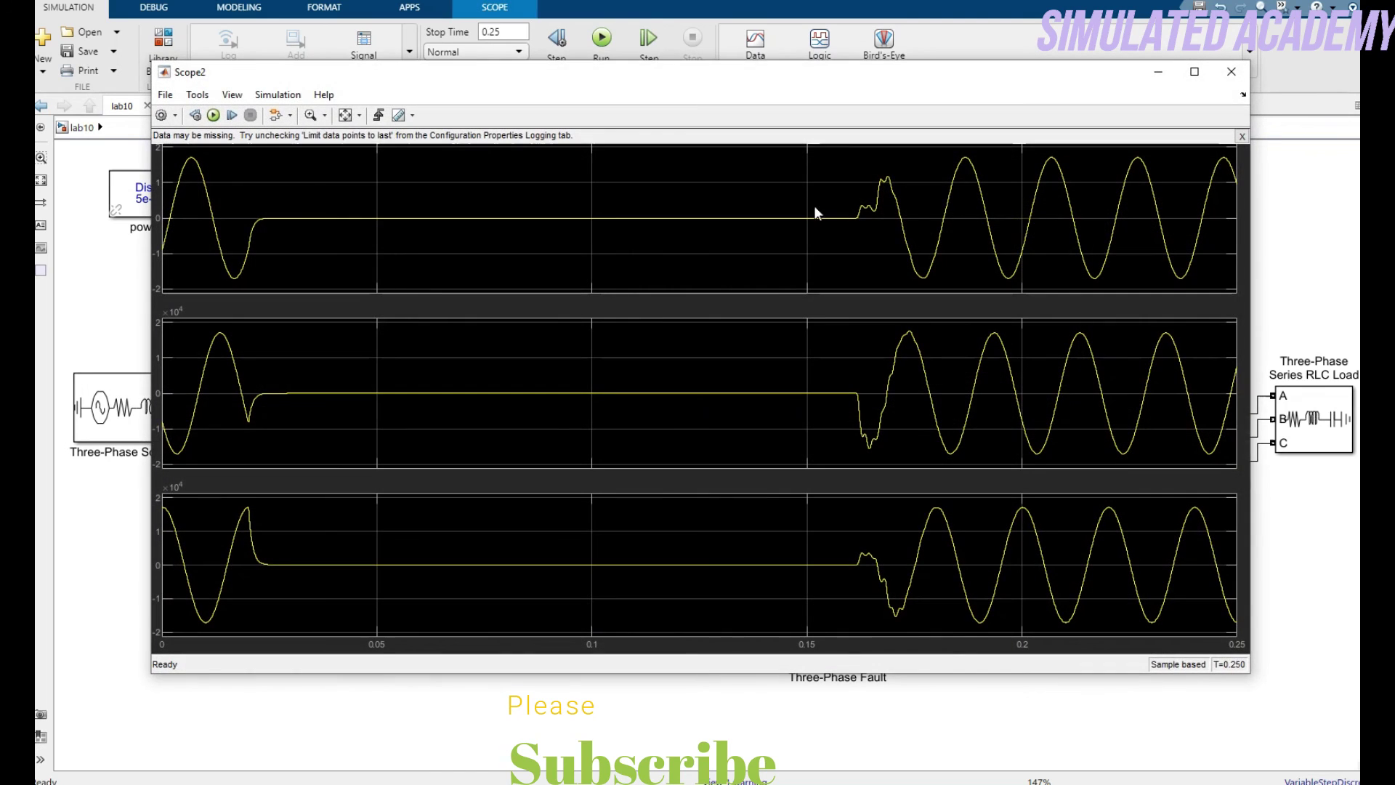
pyautogui.click(342, 118)
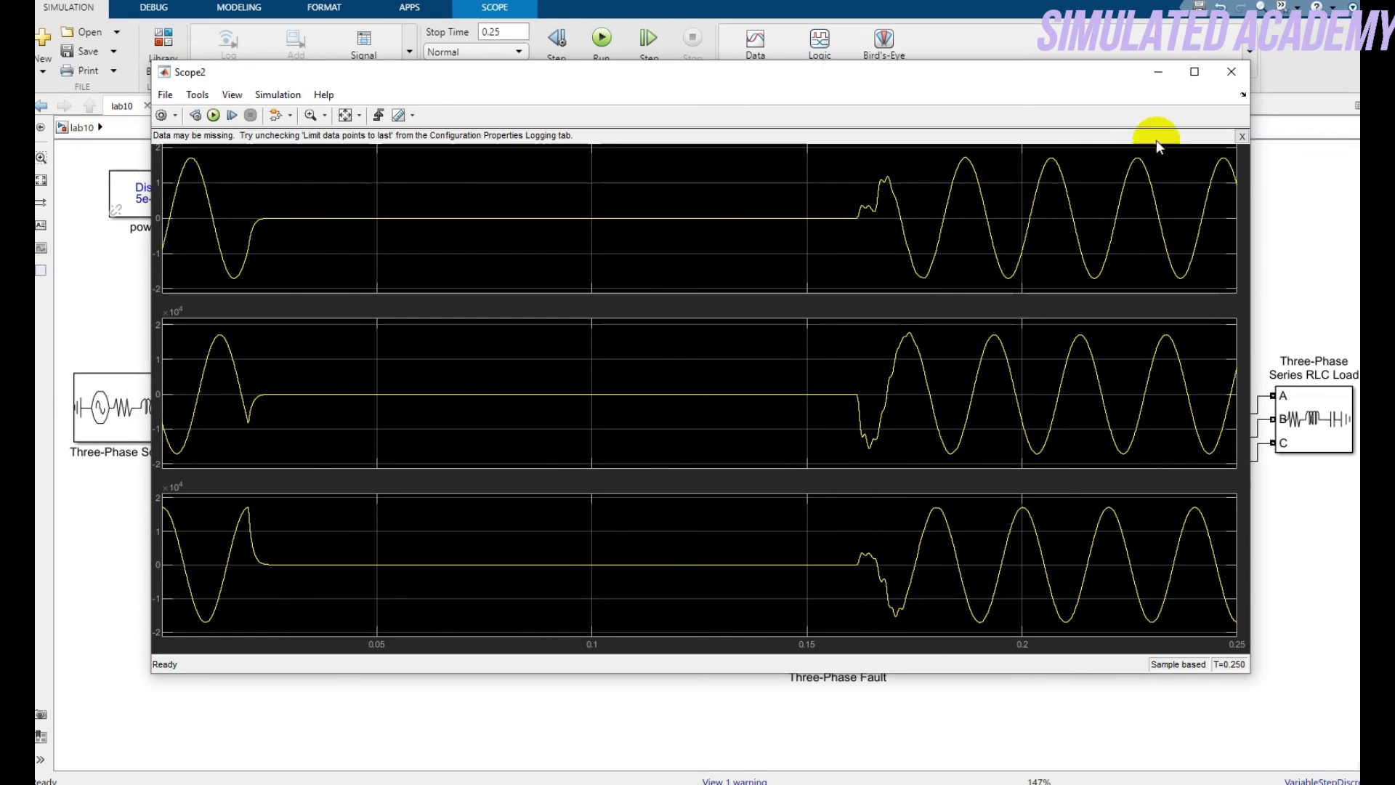
pyautogui.click(1226, 76)
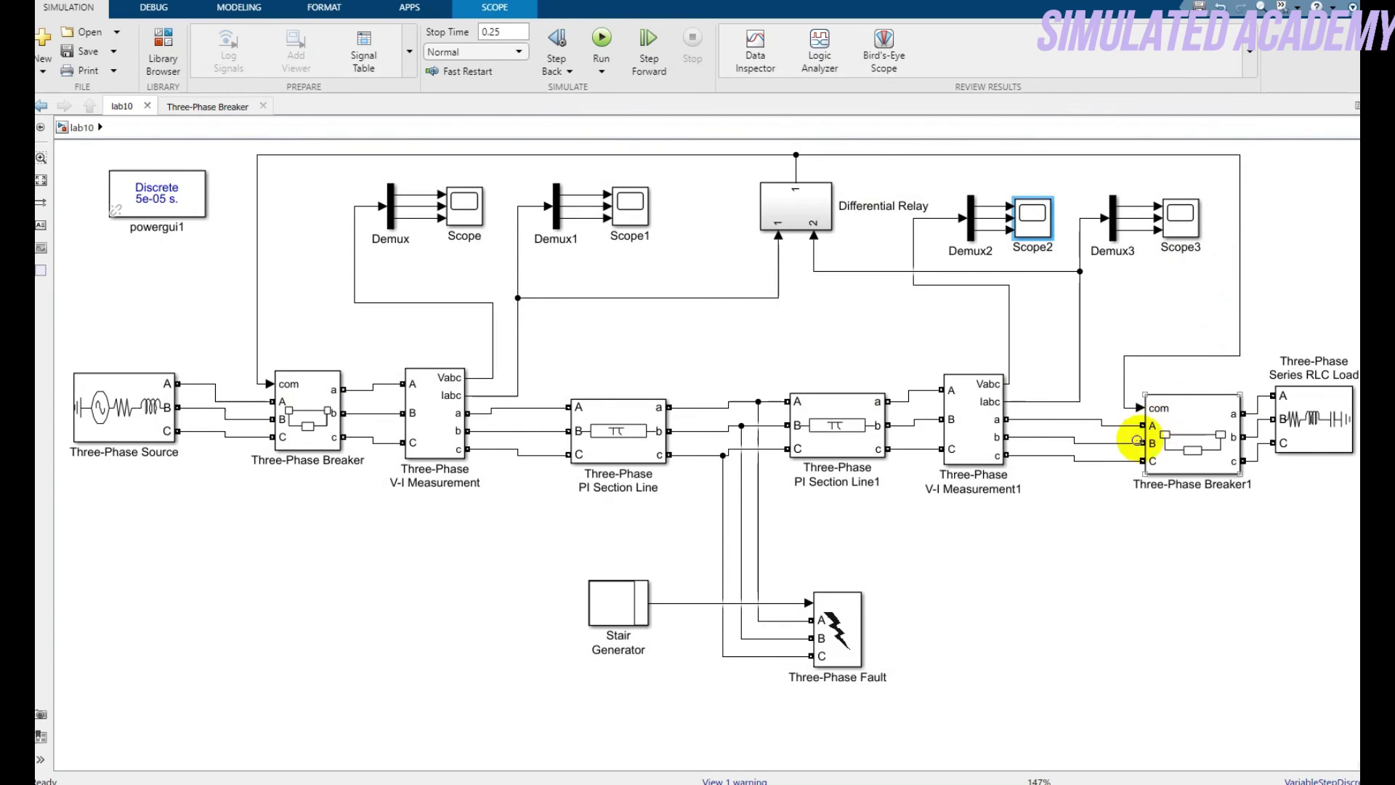